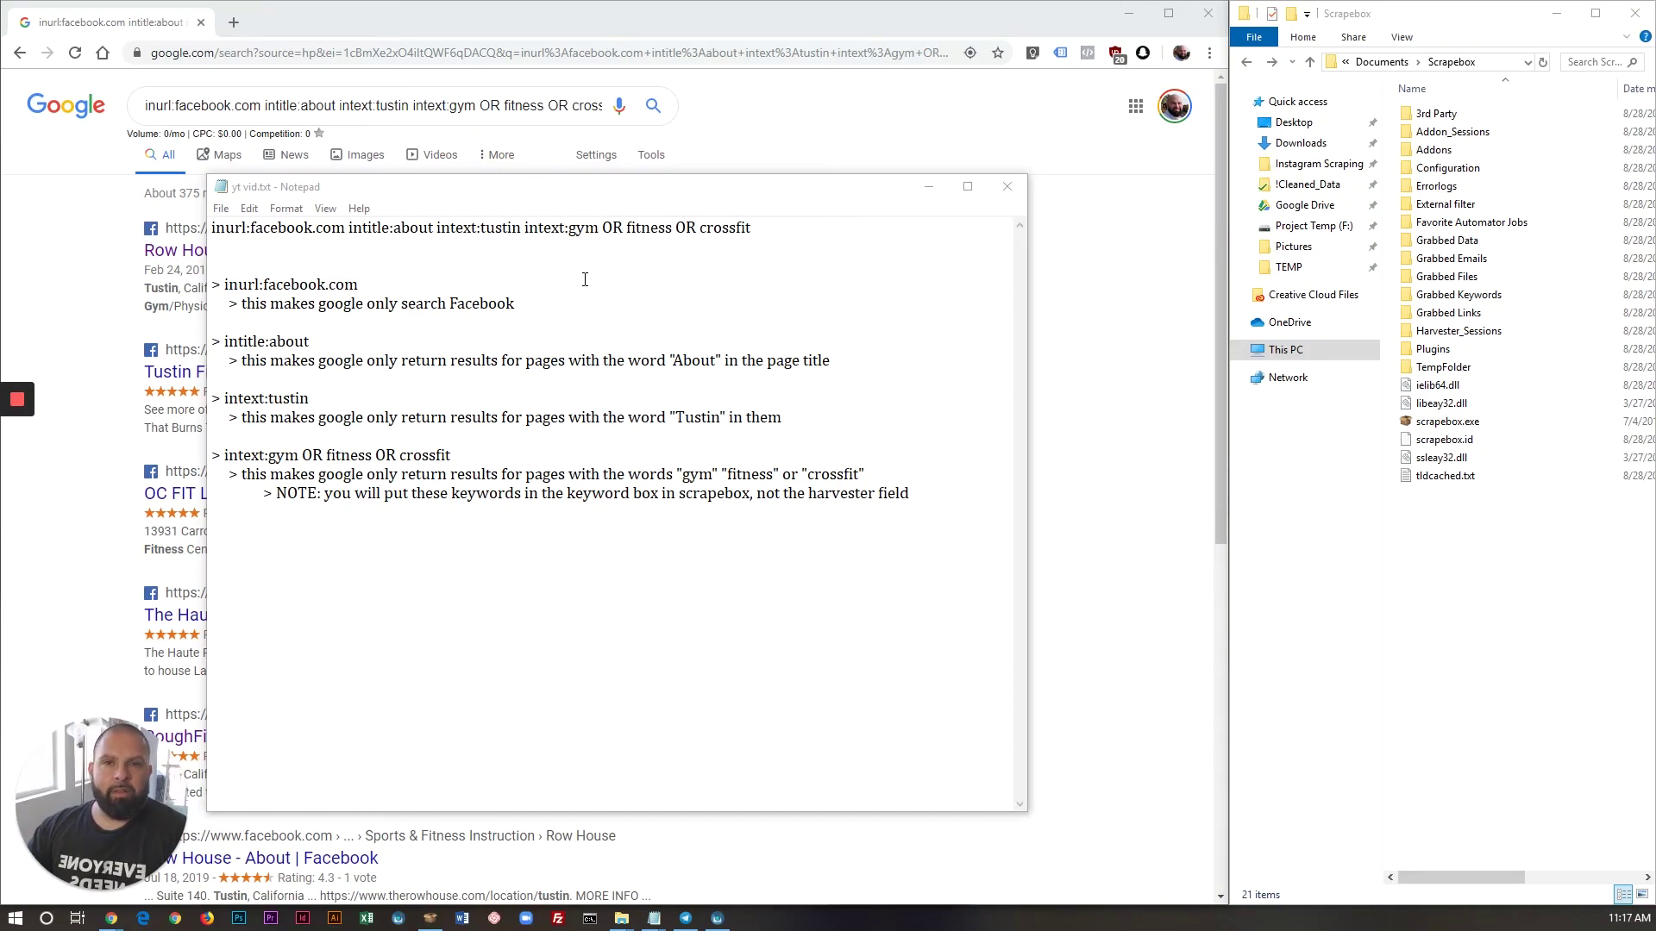
- In the search-operator notes, highlight the full query and the inurl:facebook.com operator with its explanation
click(580, 338)
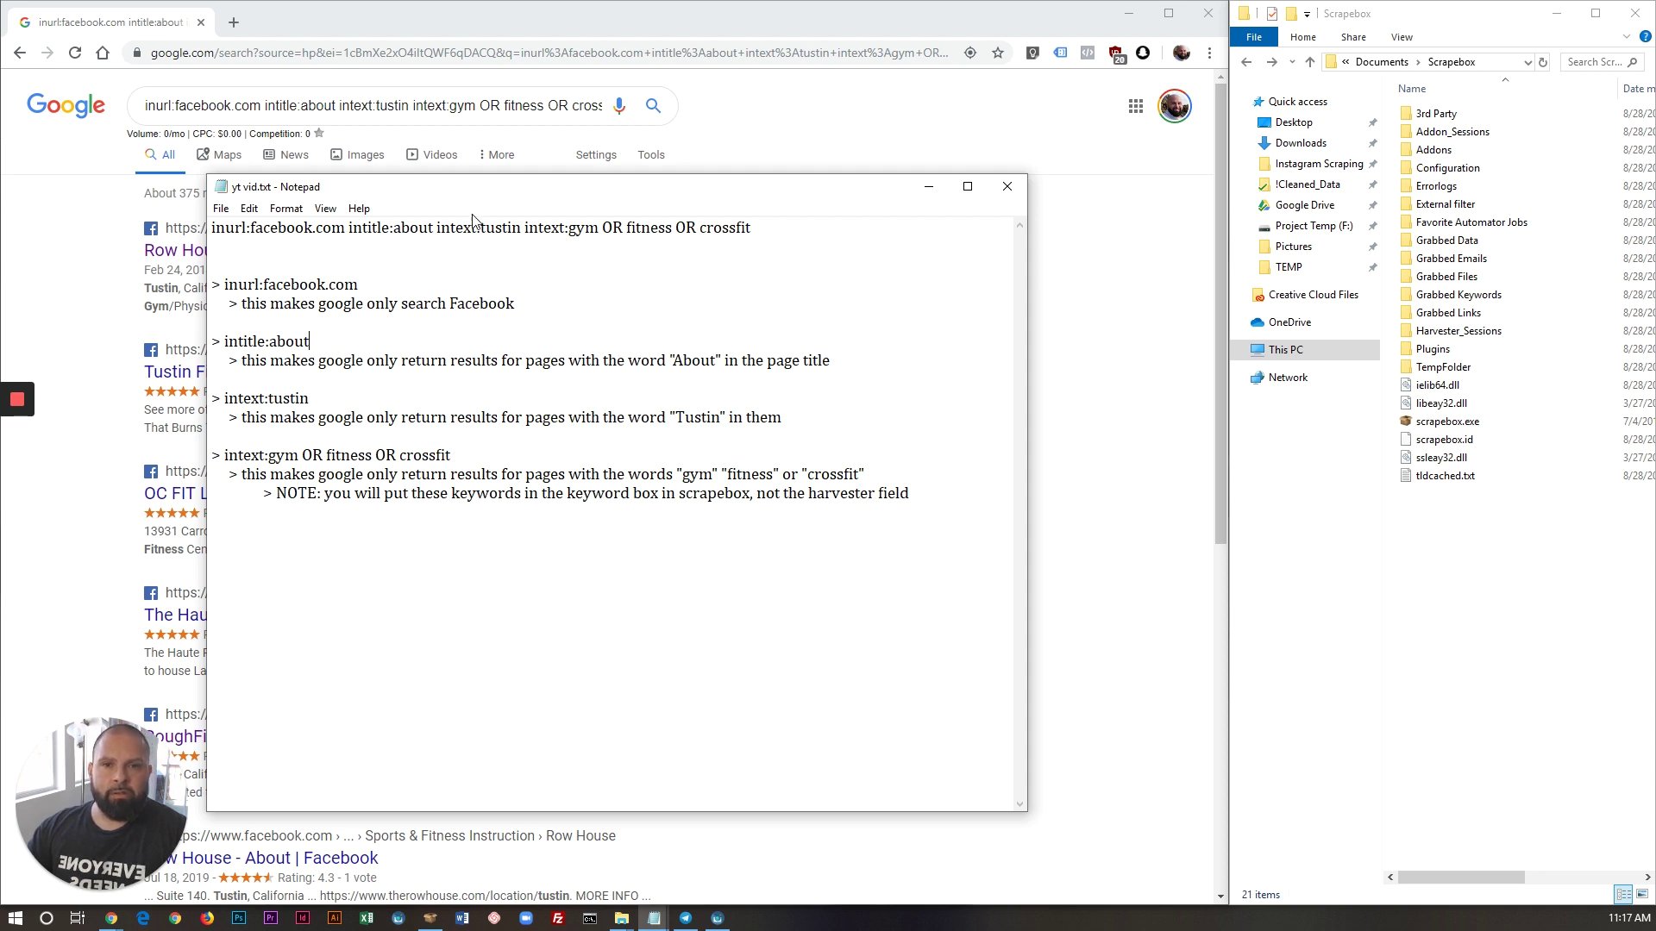
drag(535, 195, 530, 217)
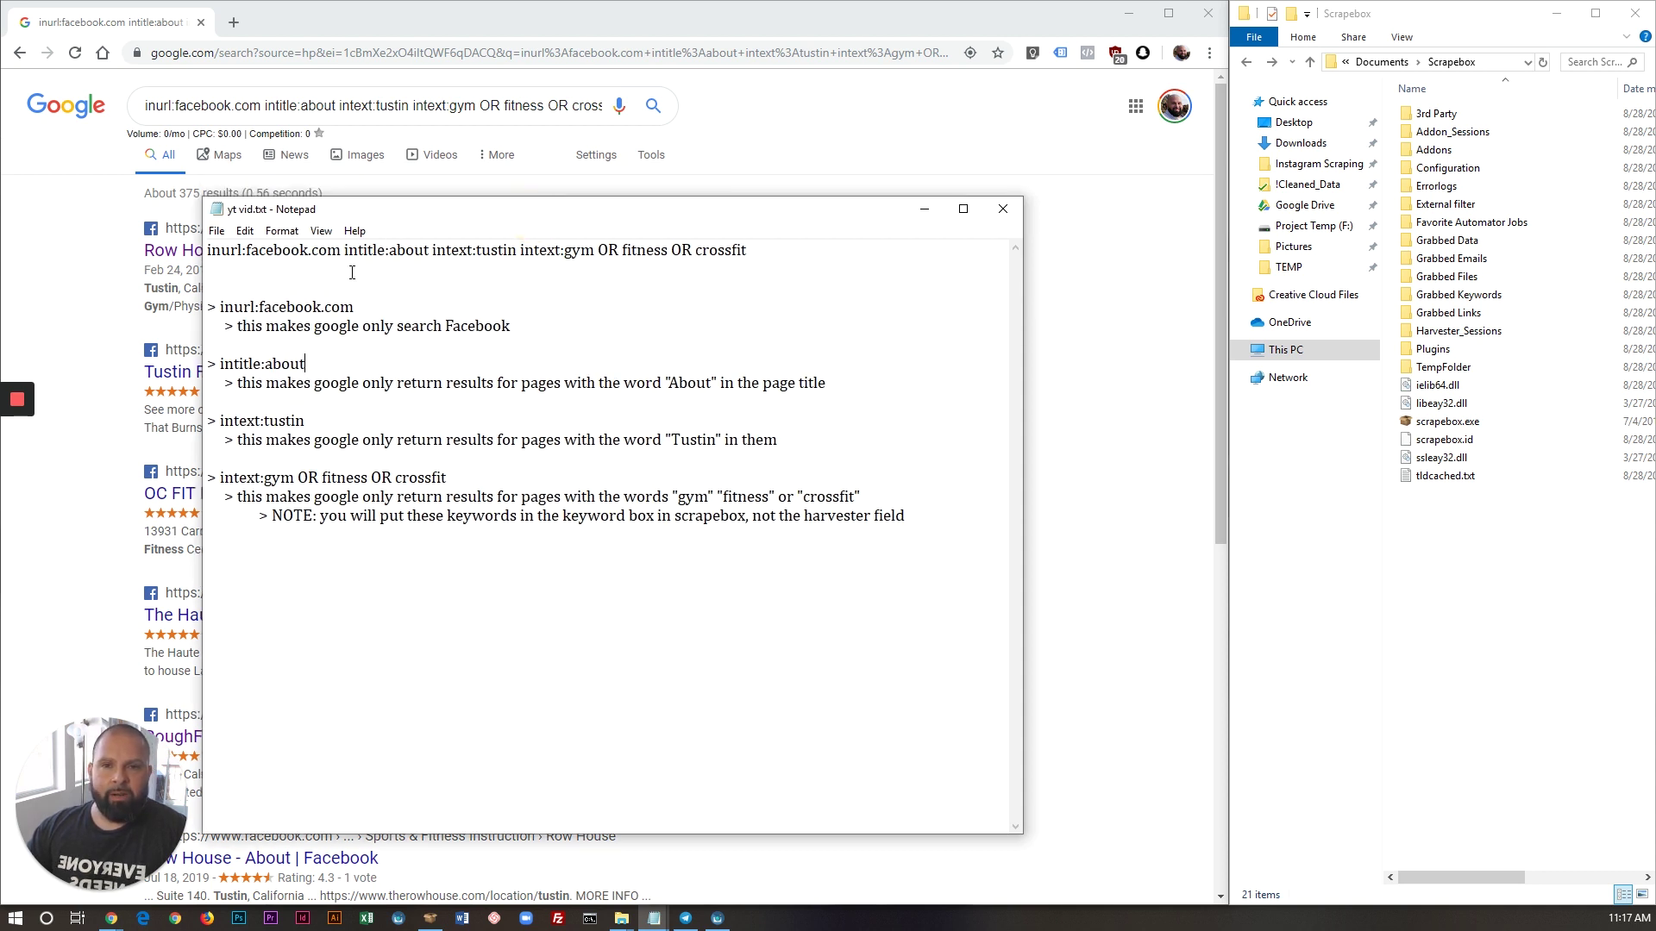
drag(753, 257, 208, 252)
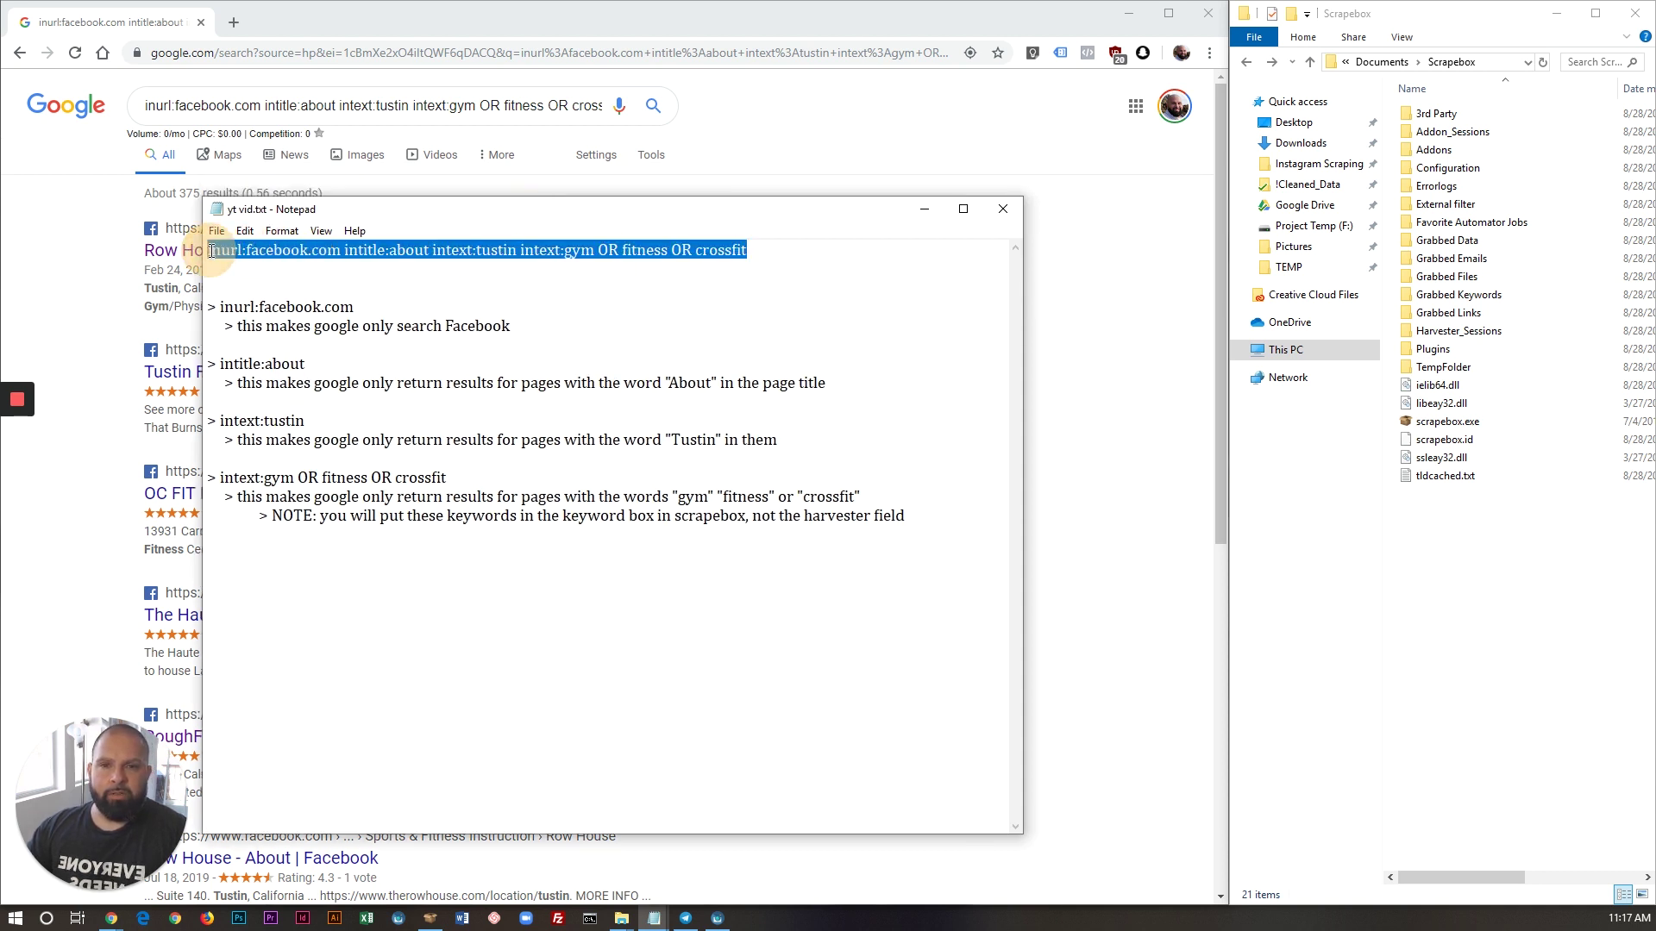
click(233, 268)
drag(752, 250, 209, 252)
click(264, 325)
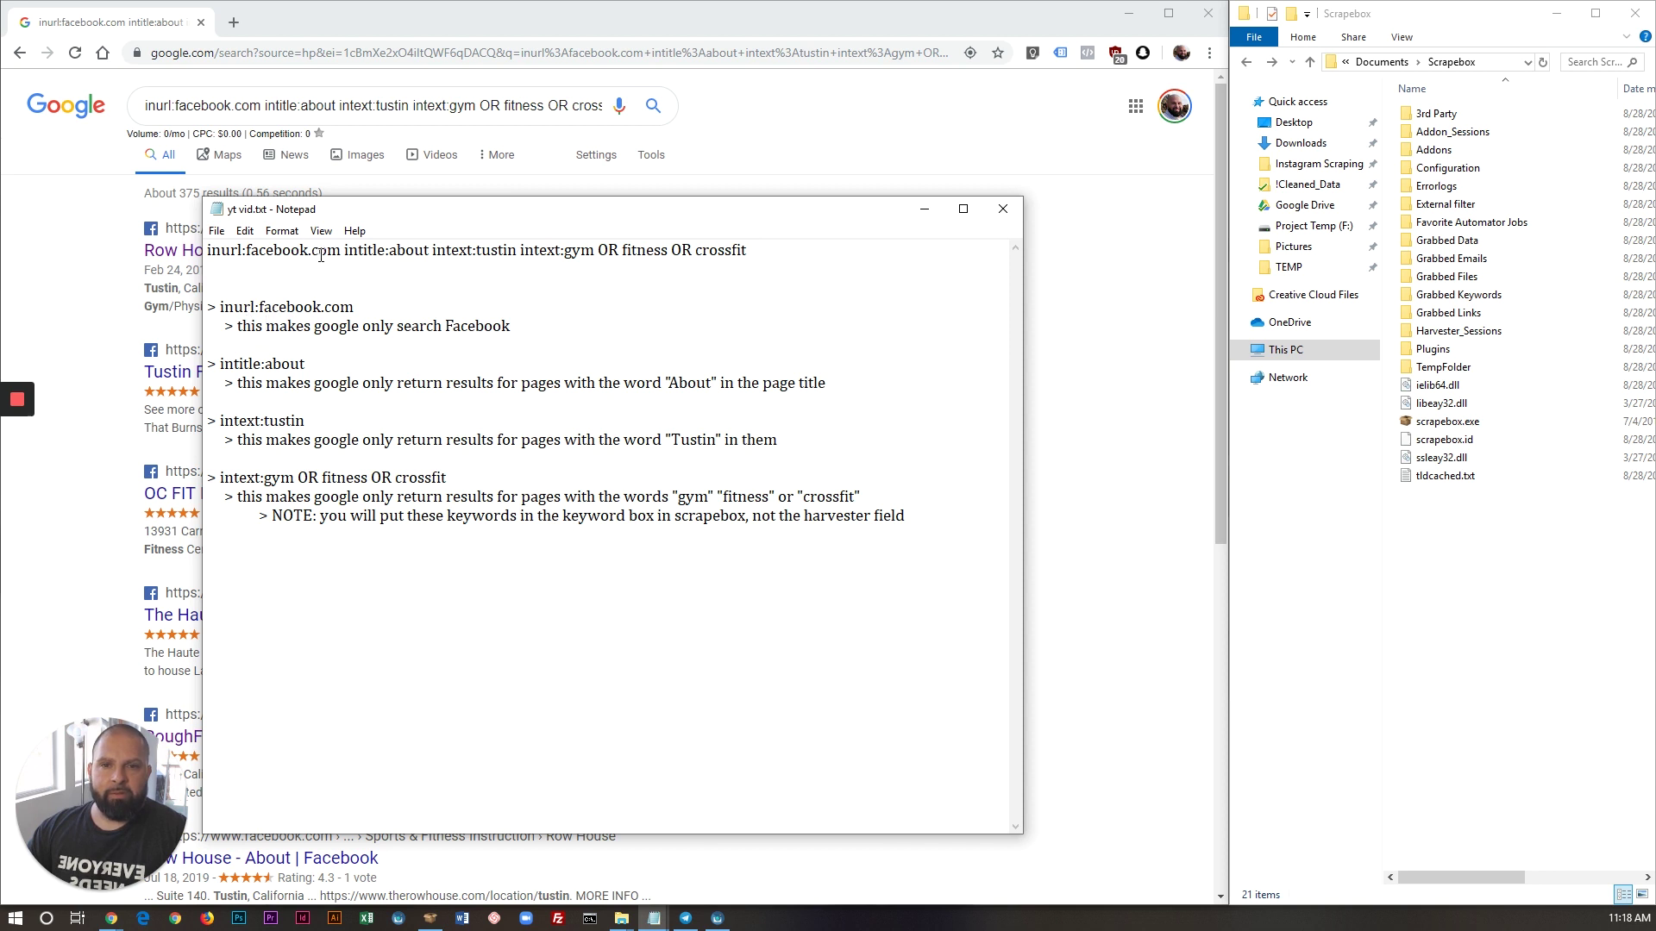
drag(341, 250, 207, 252)
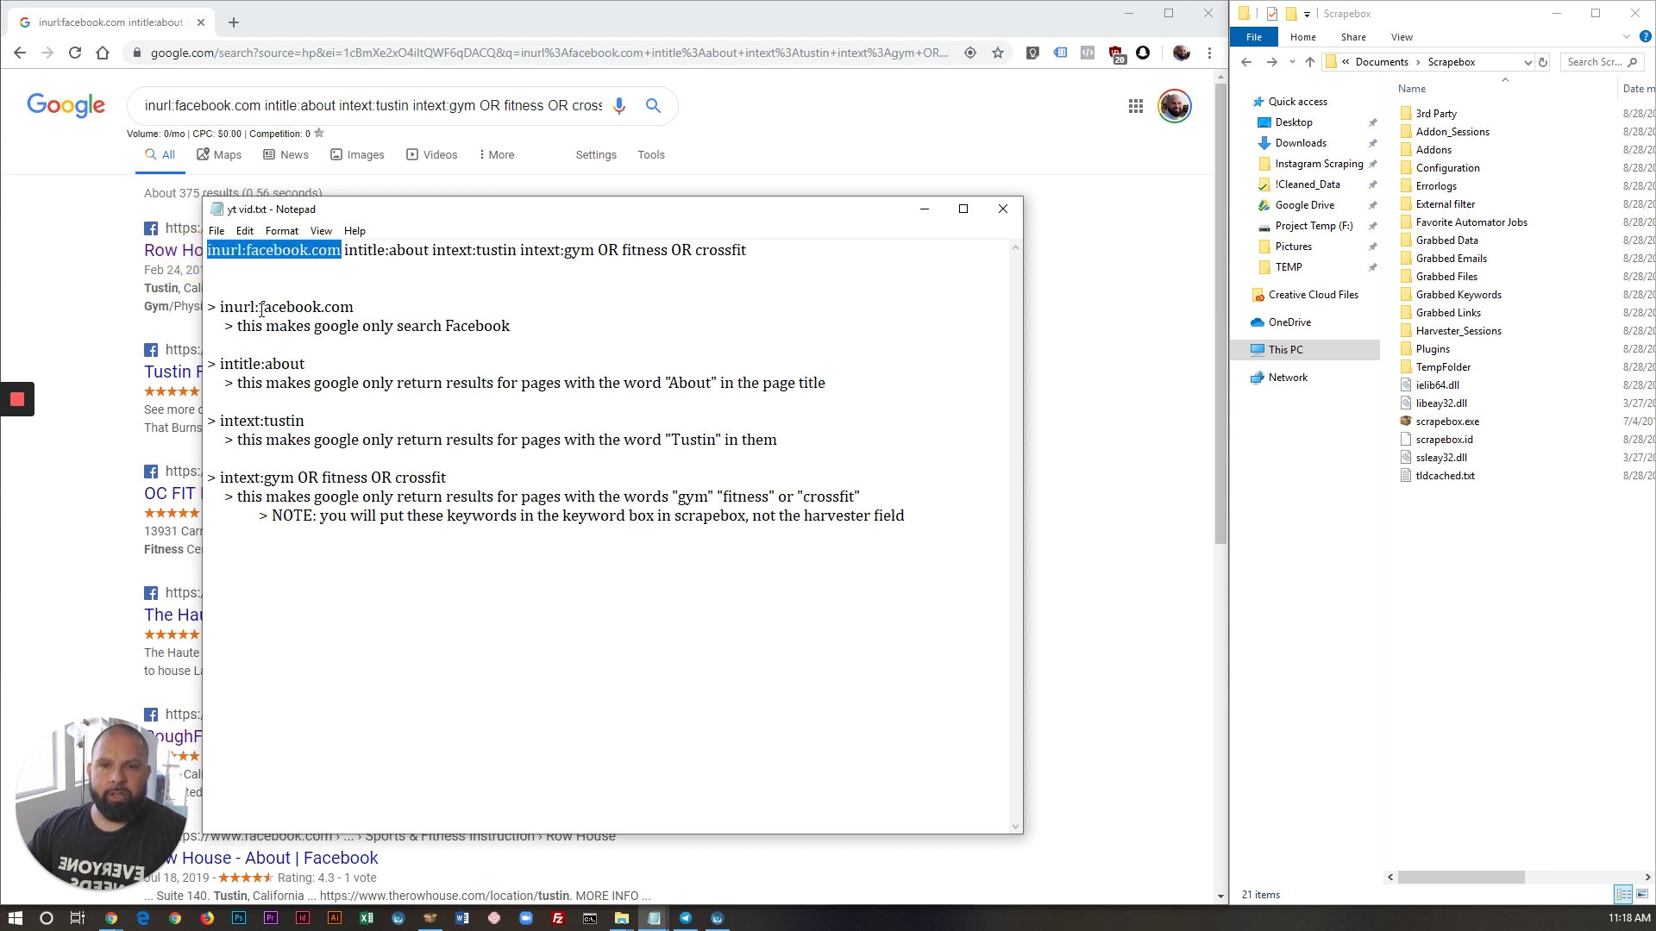
click(309, 329)
drag(354, 307, 221, 307)
click(270, 327)
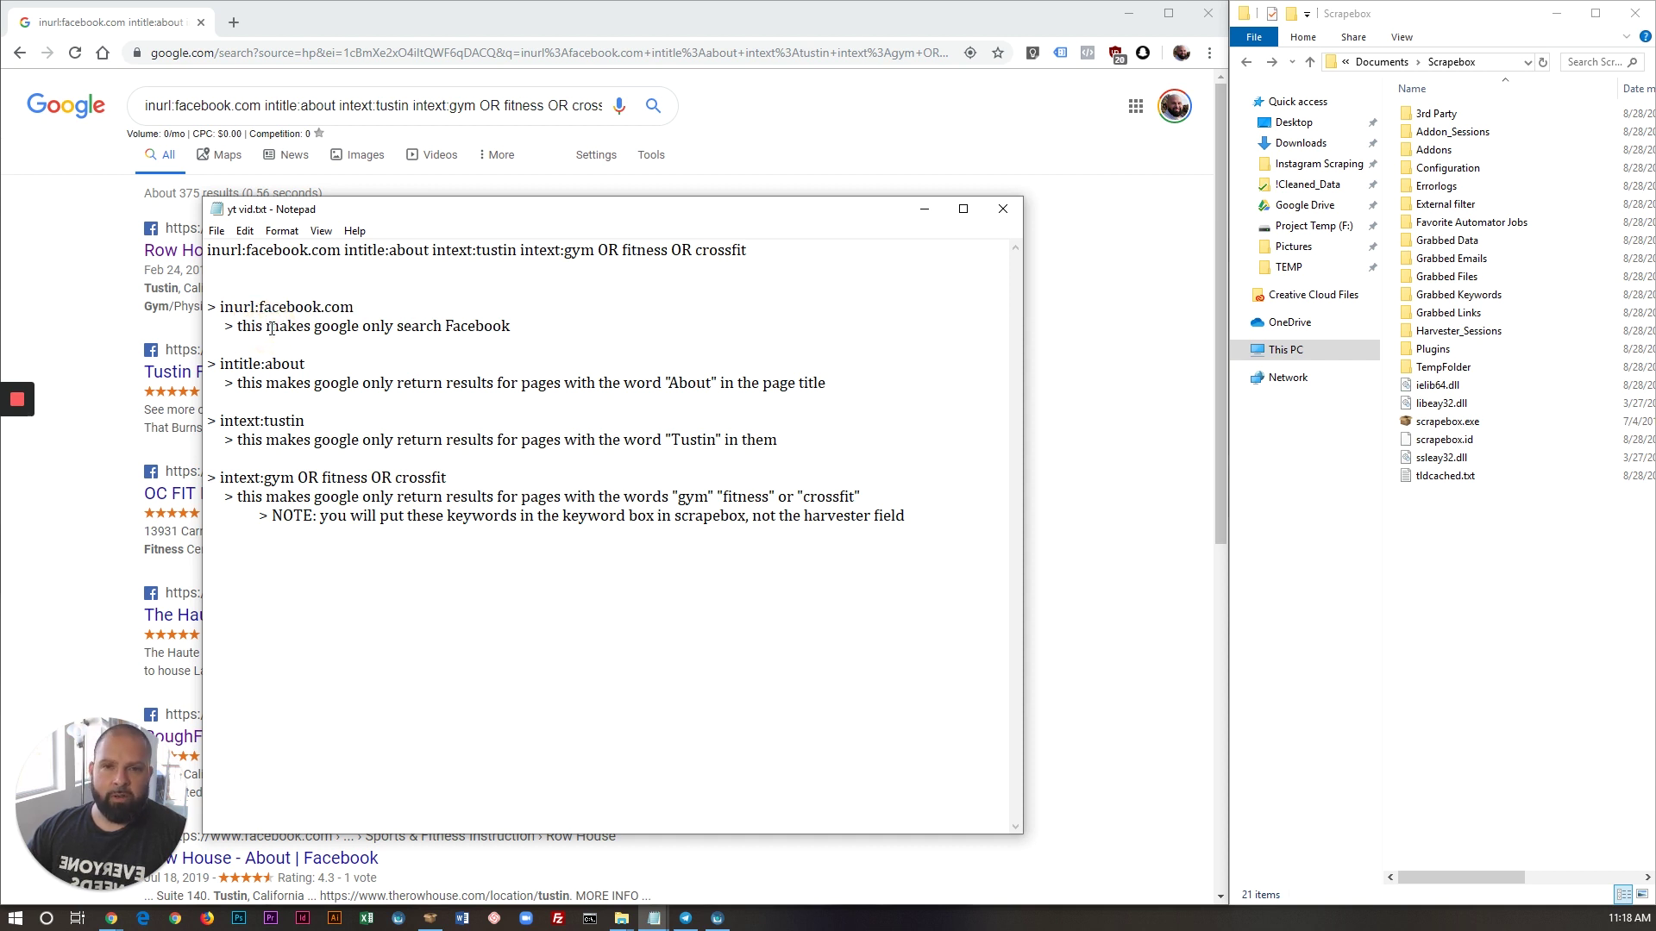
- Highlight the intitle:about, intext:tustin and gym OR fitness OR crossfit parts of the query
drag(342, 251, 428, 252)
click(293, 381)
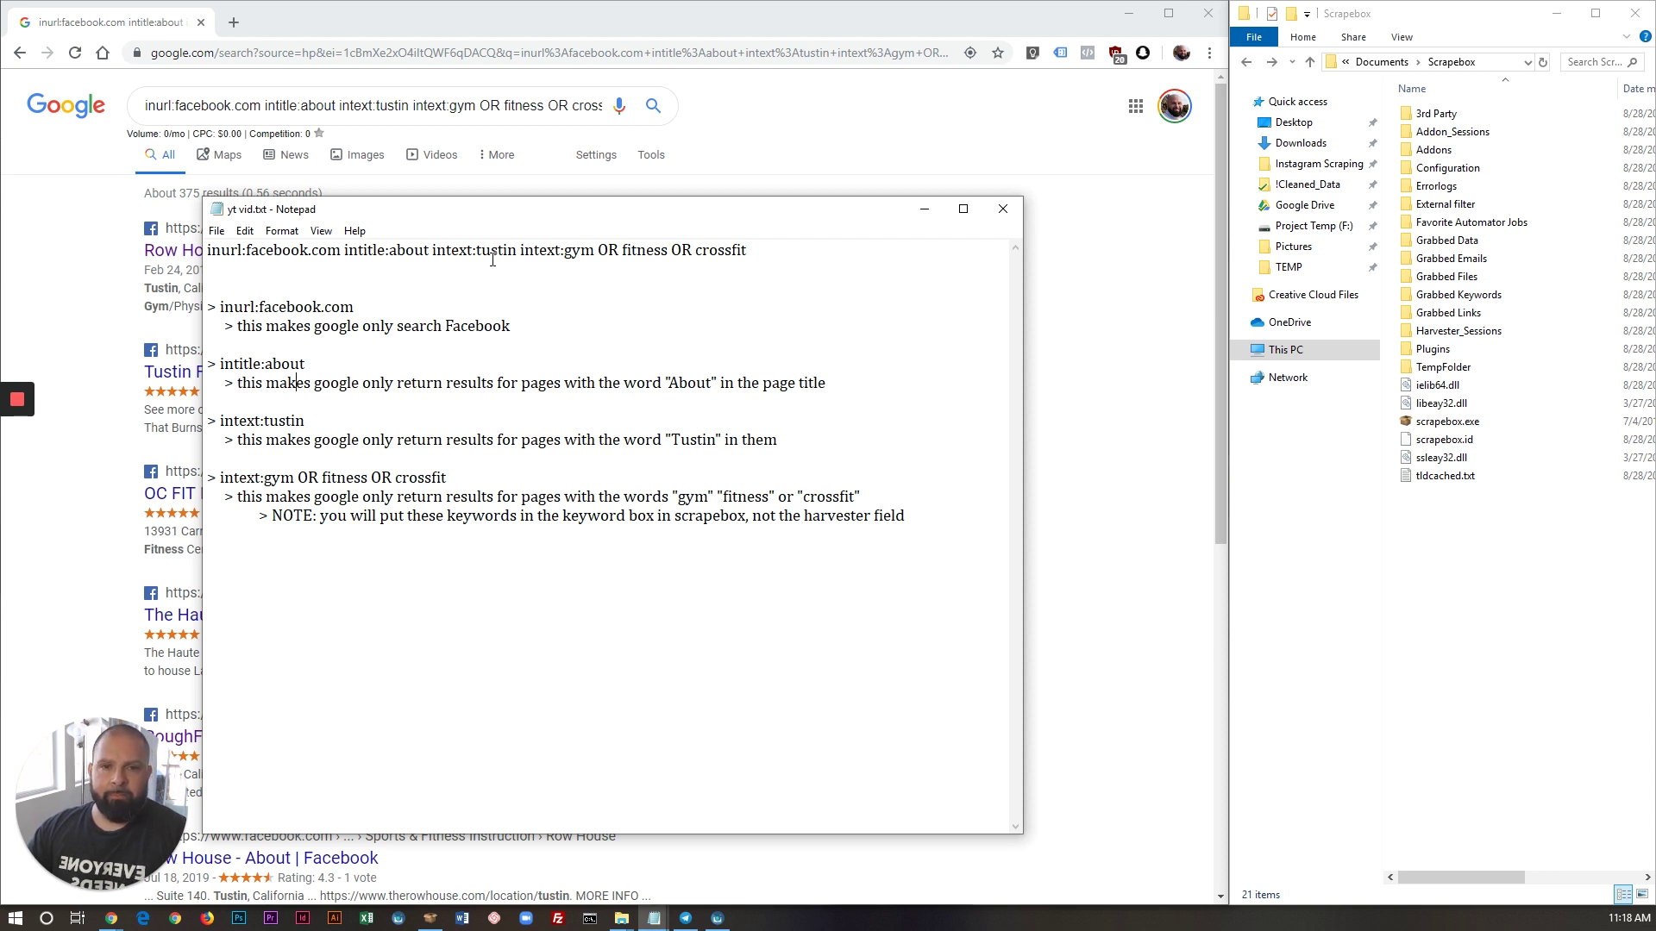
drag(432, 251, 515, 251)
click(497, 313)
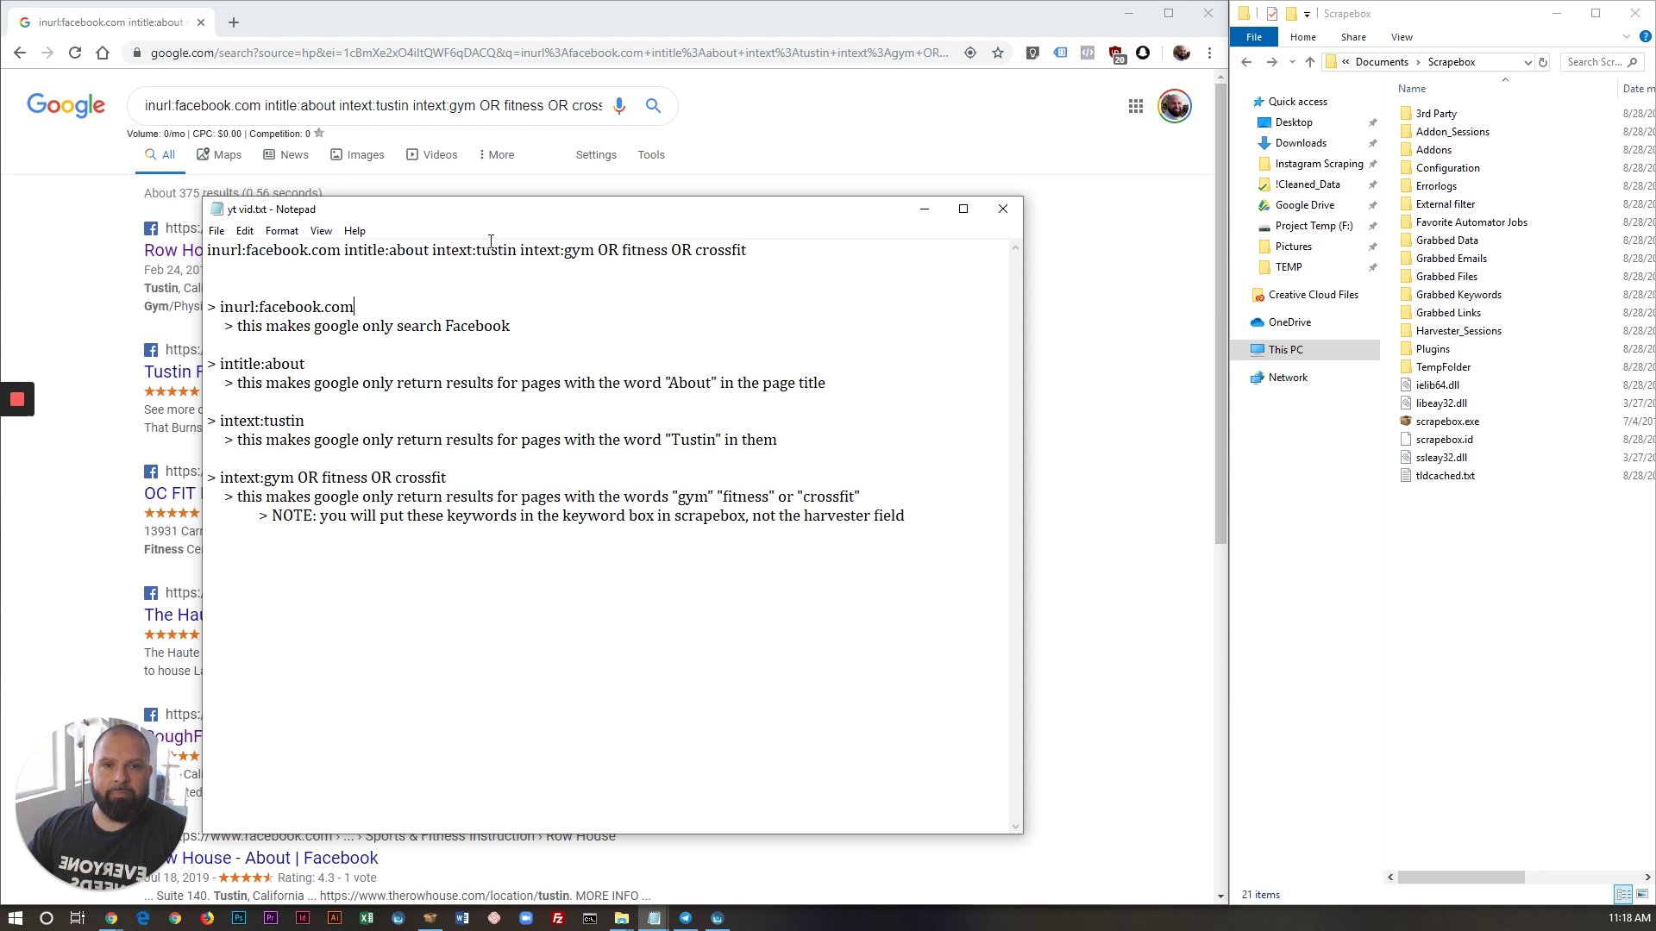
drag(520, 250, 748, 249)
click(756, 251)
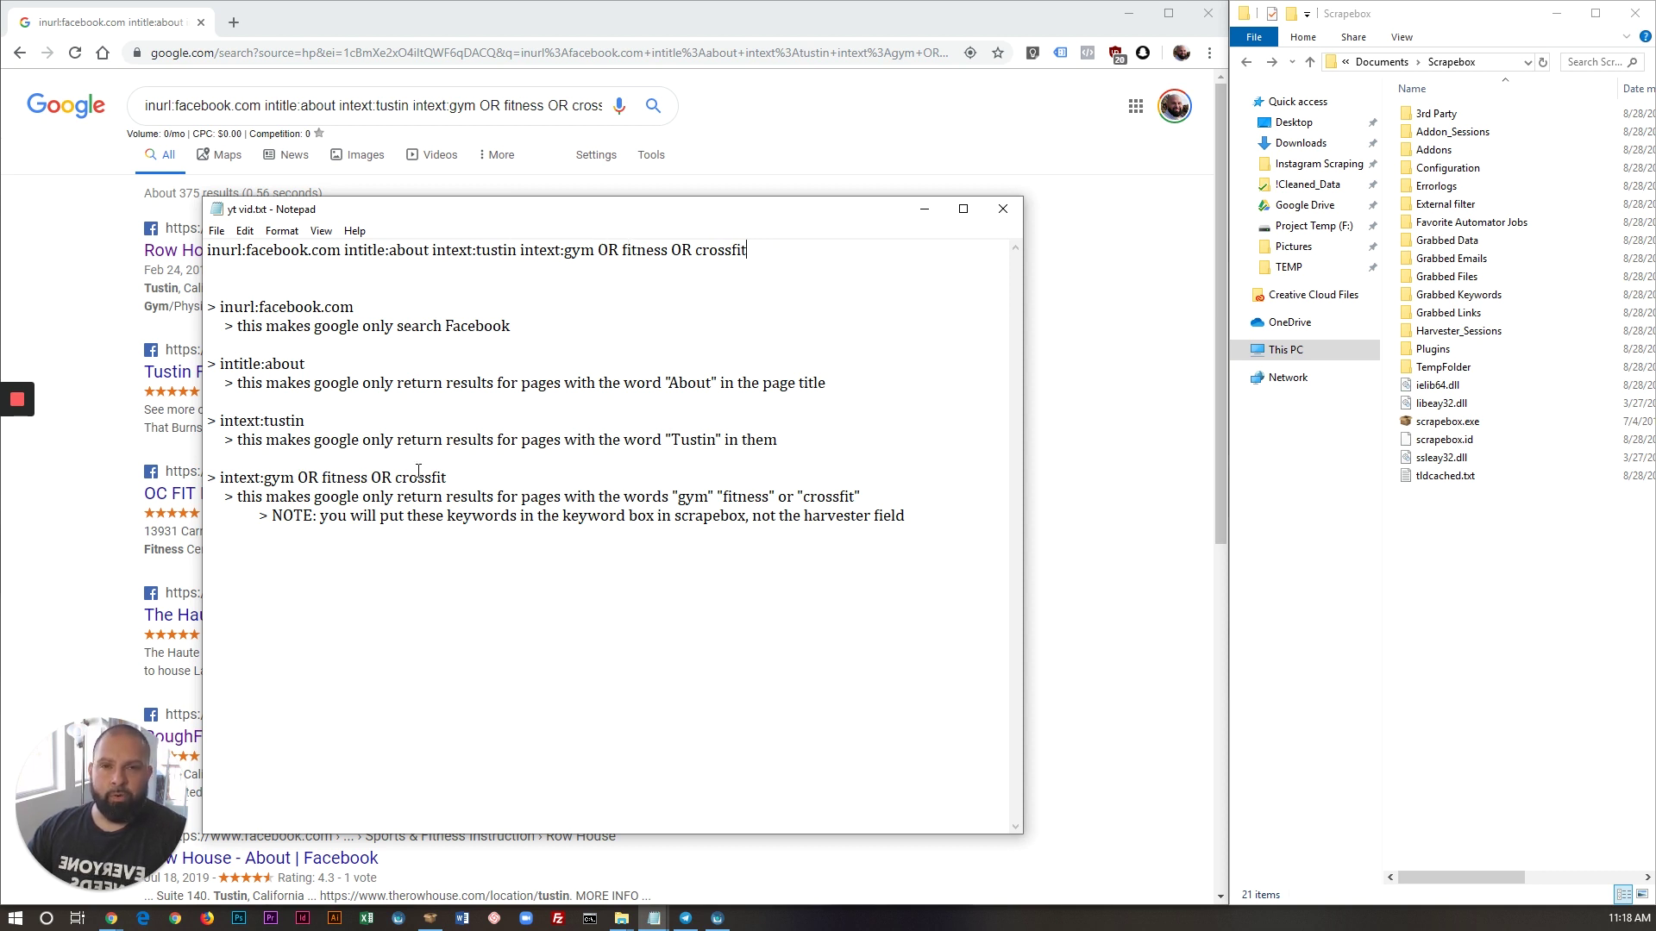
click(301, 475)
click(302, 475)
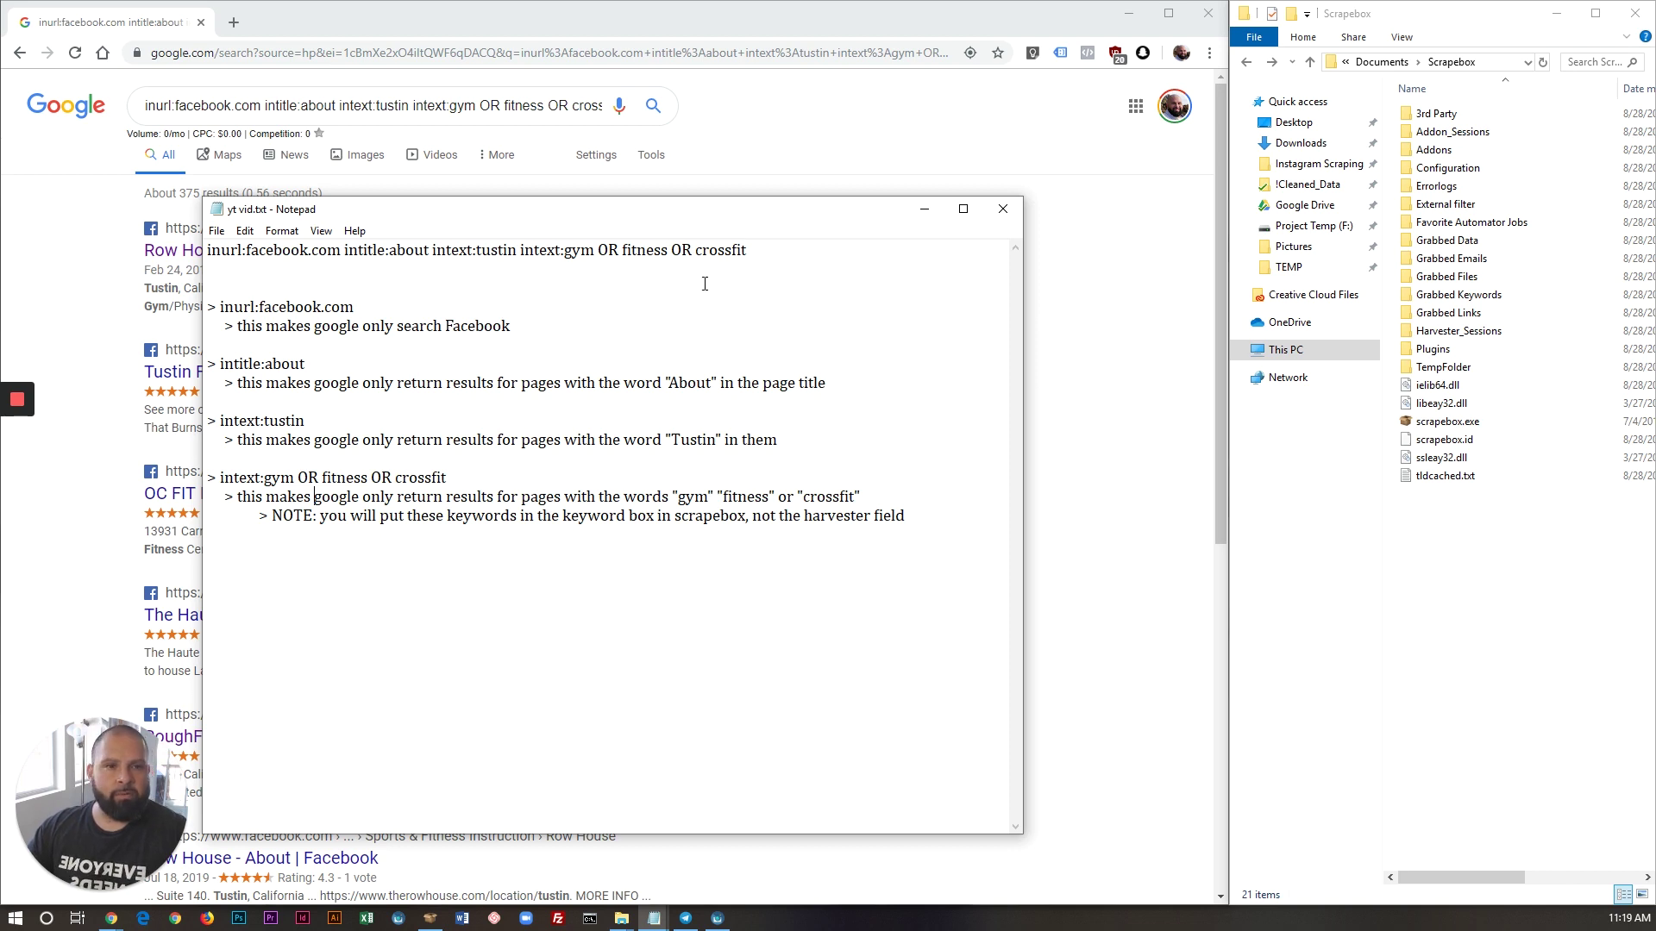
drag(905, 515, 207, 246)
click(529, 314)
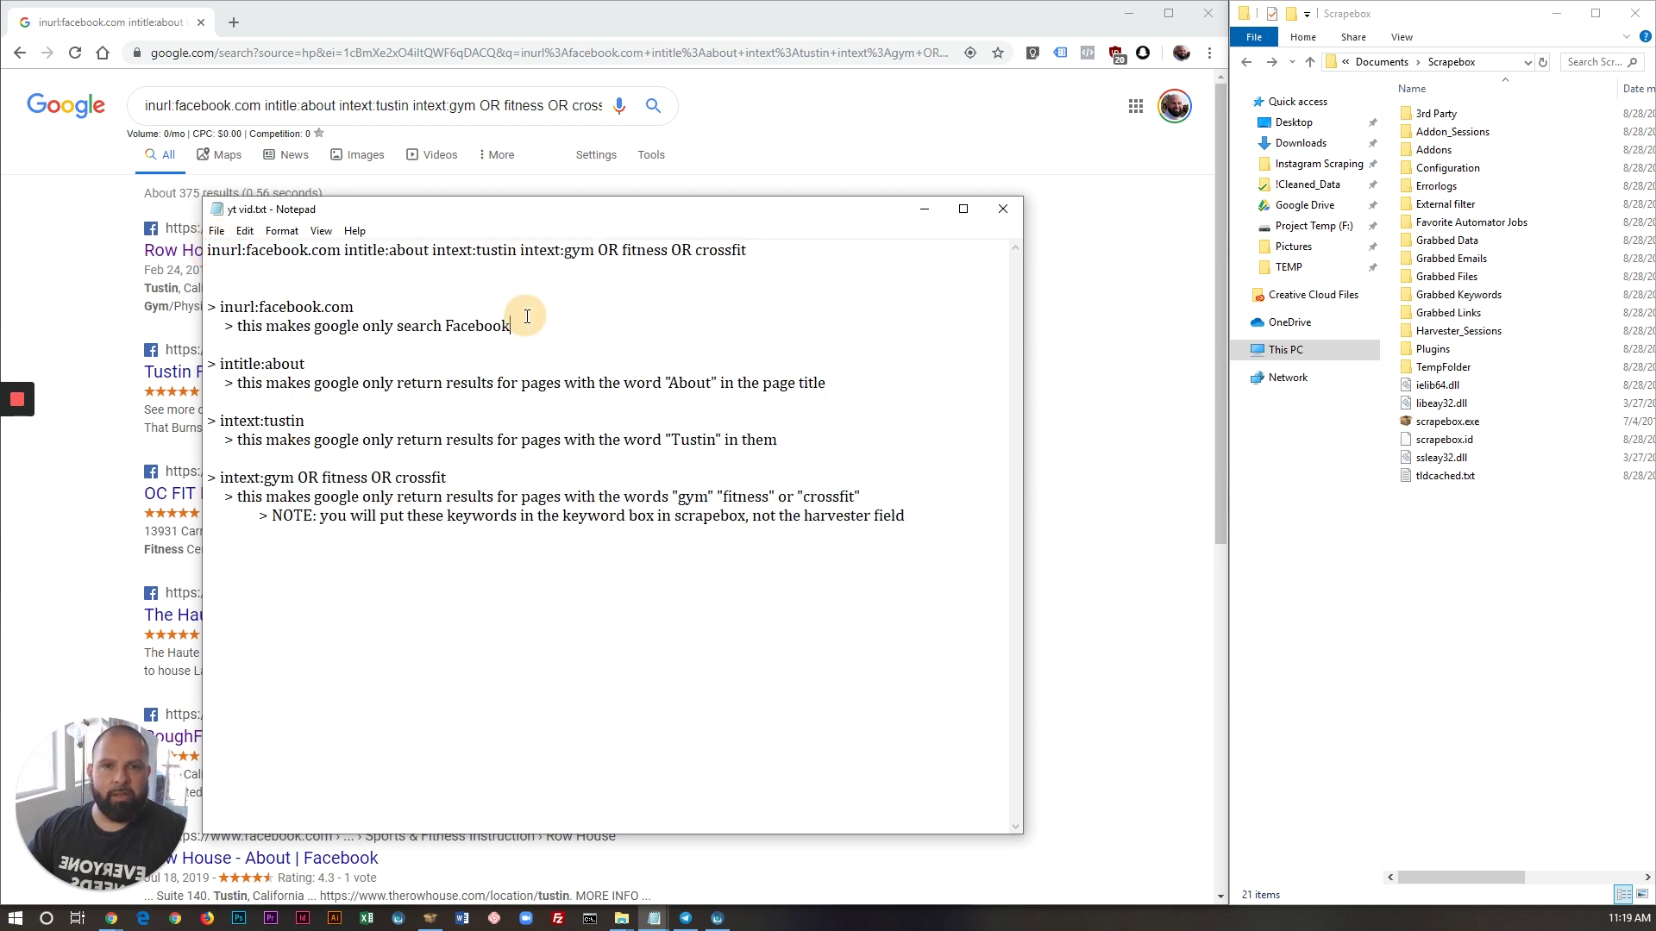
- Rerun the Facebook gym query in Google and open the top four About results in new tabs
click(572, 106)
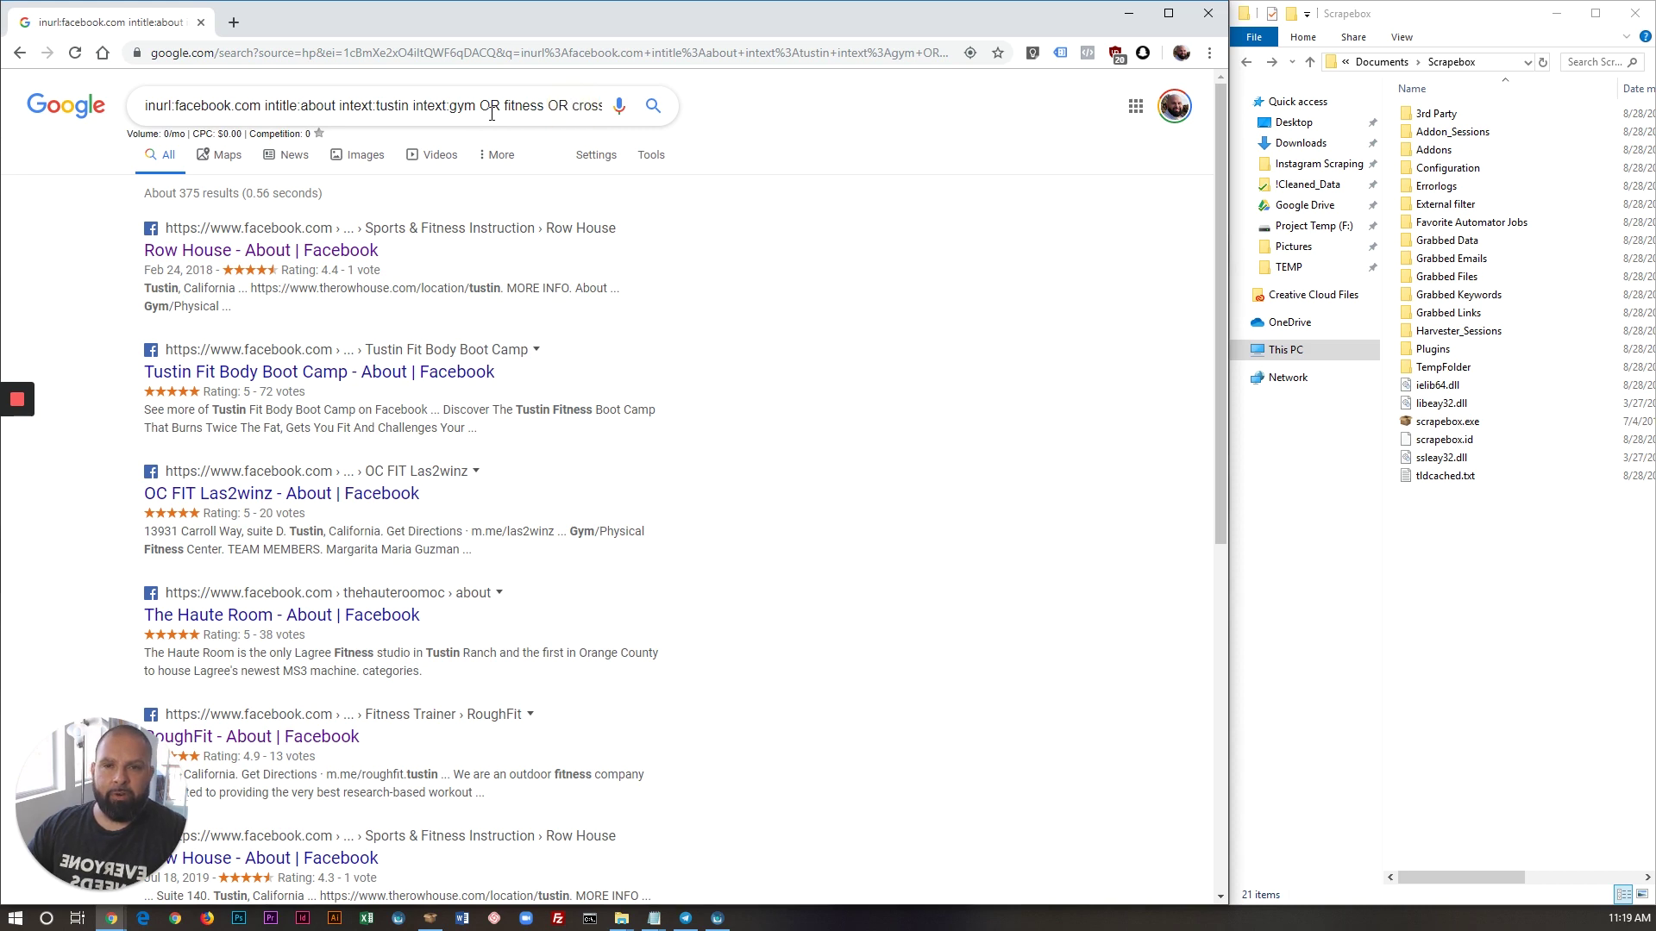
key(Return)
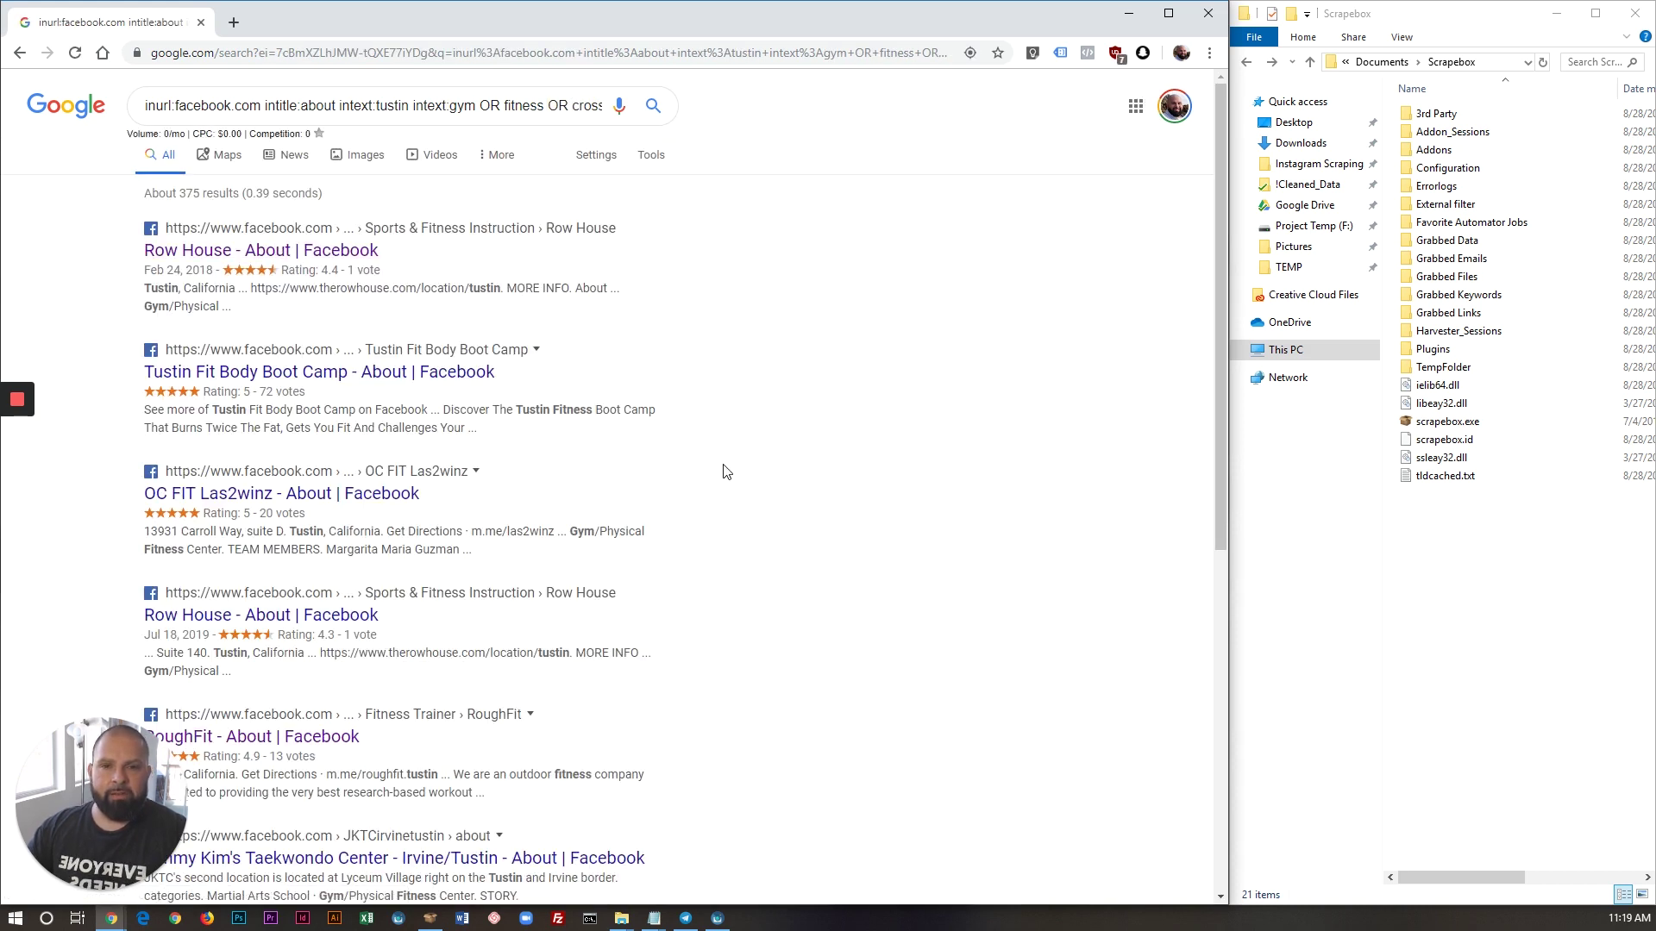
scroll(724, 470, down, 1)
middle_click(315, 169)
middle_click(316, 288)
middle_click(285, 409)
middle_click(276, 518)
- Review the Row House and Tustin Fit Body Boot Camp About pages
key(ctrl+Tab)
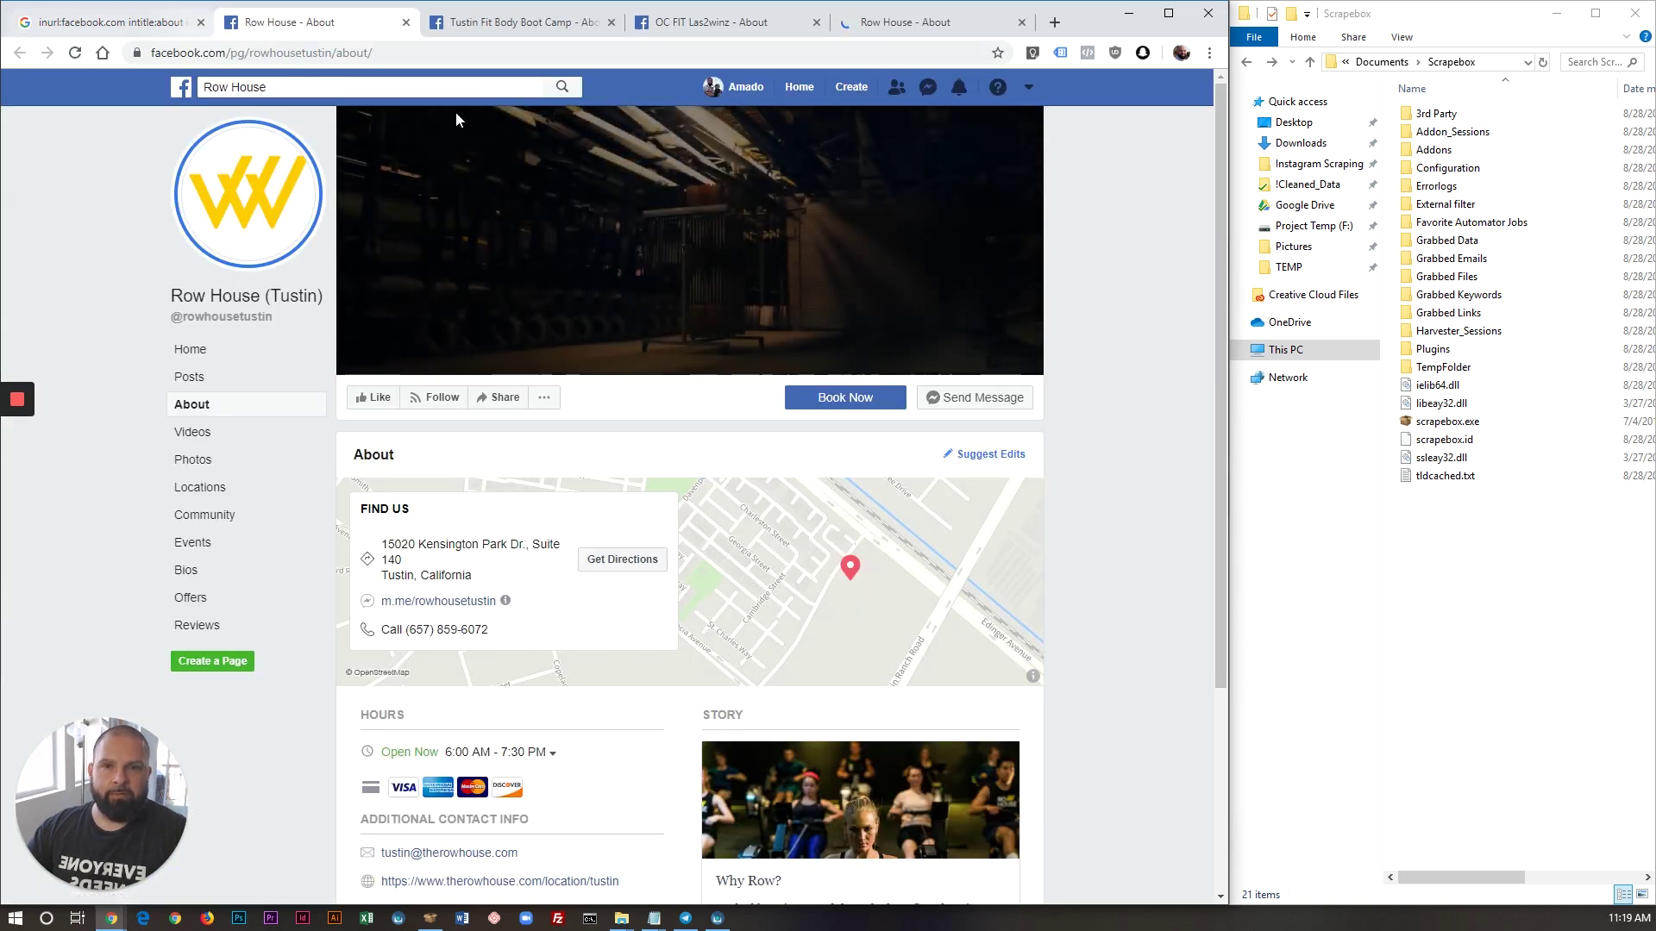
scroll(426, 381, down, 2)
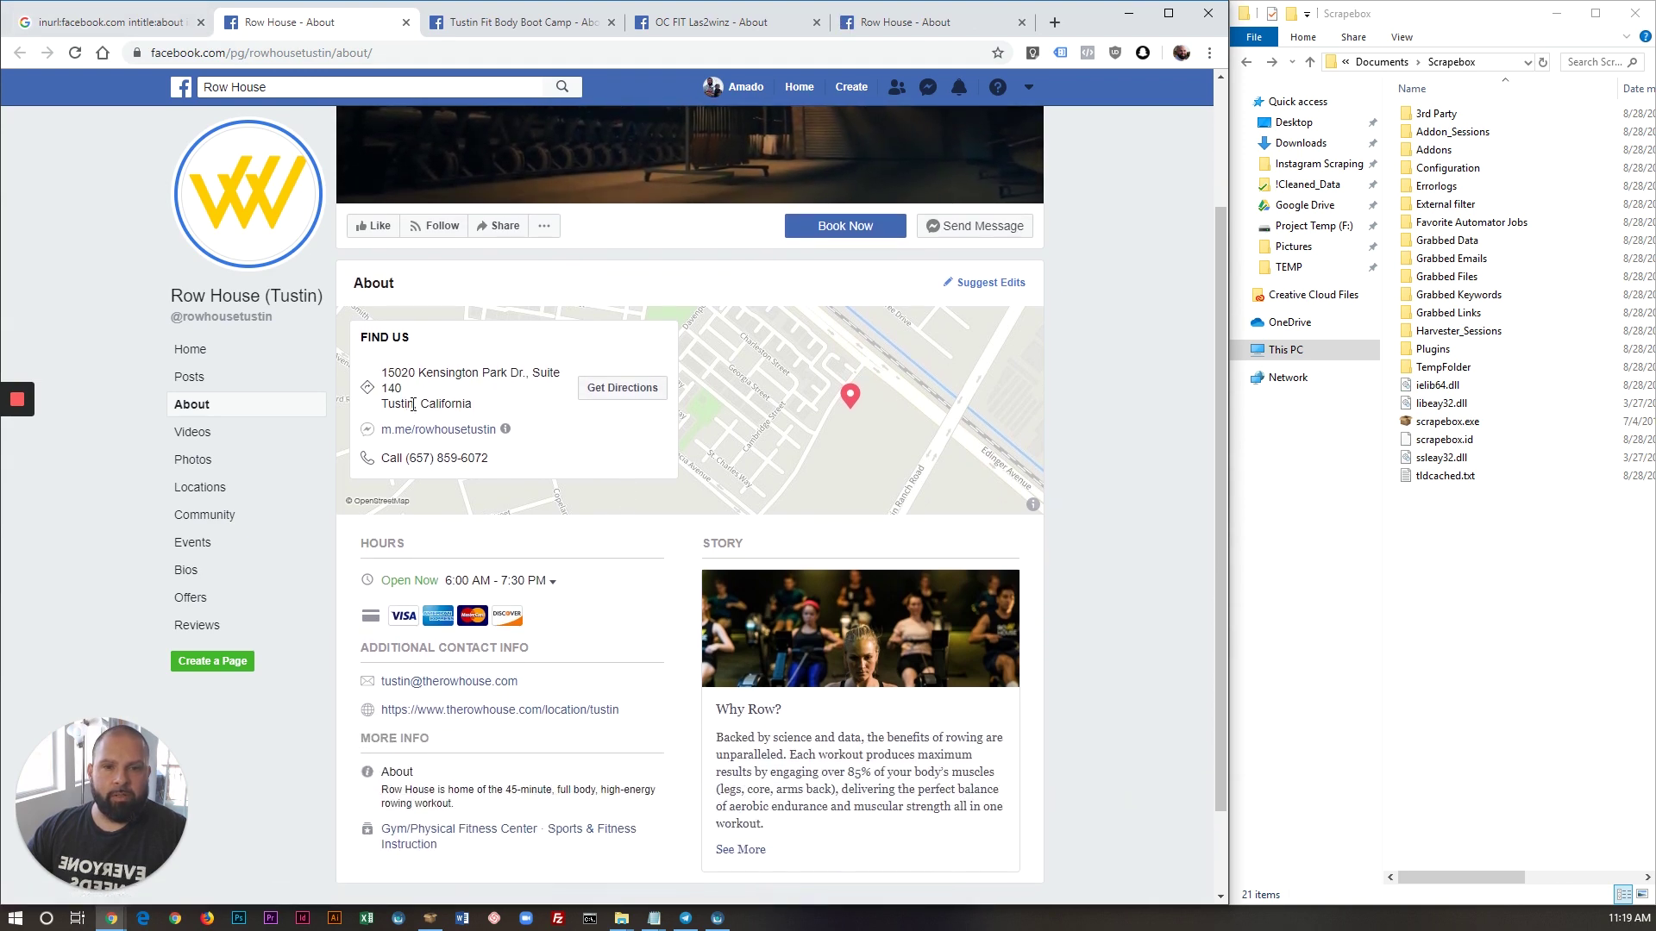
key(ctrl+w)
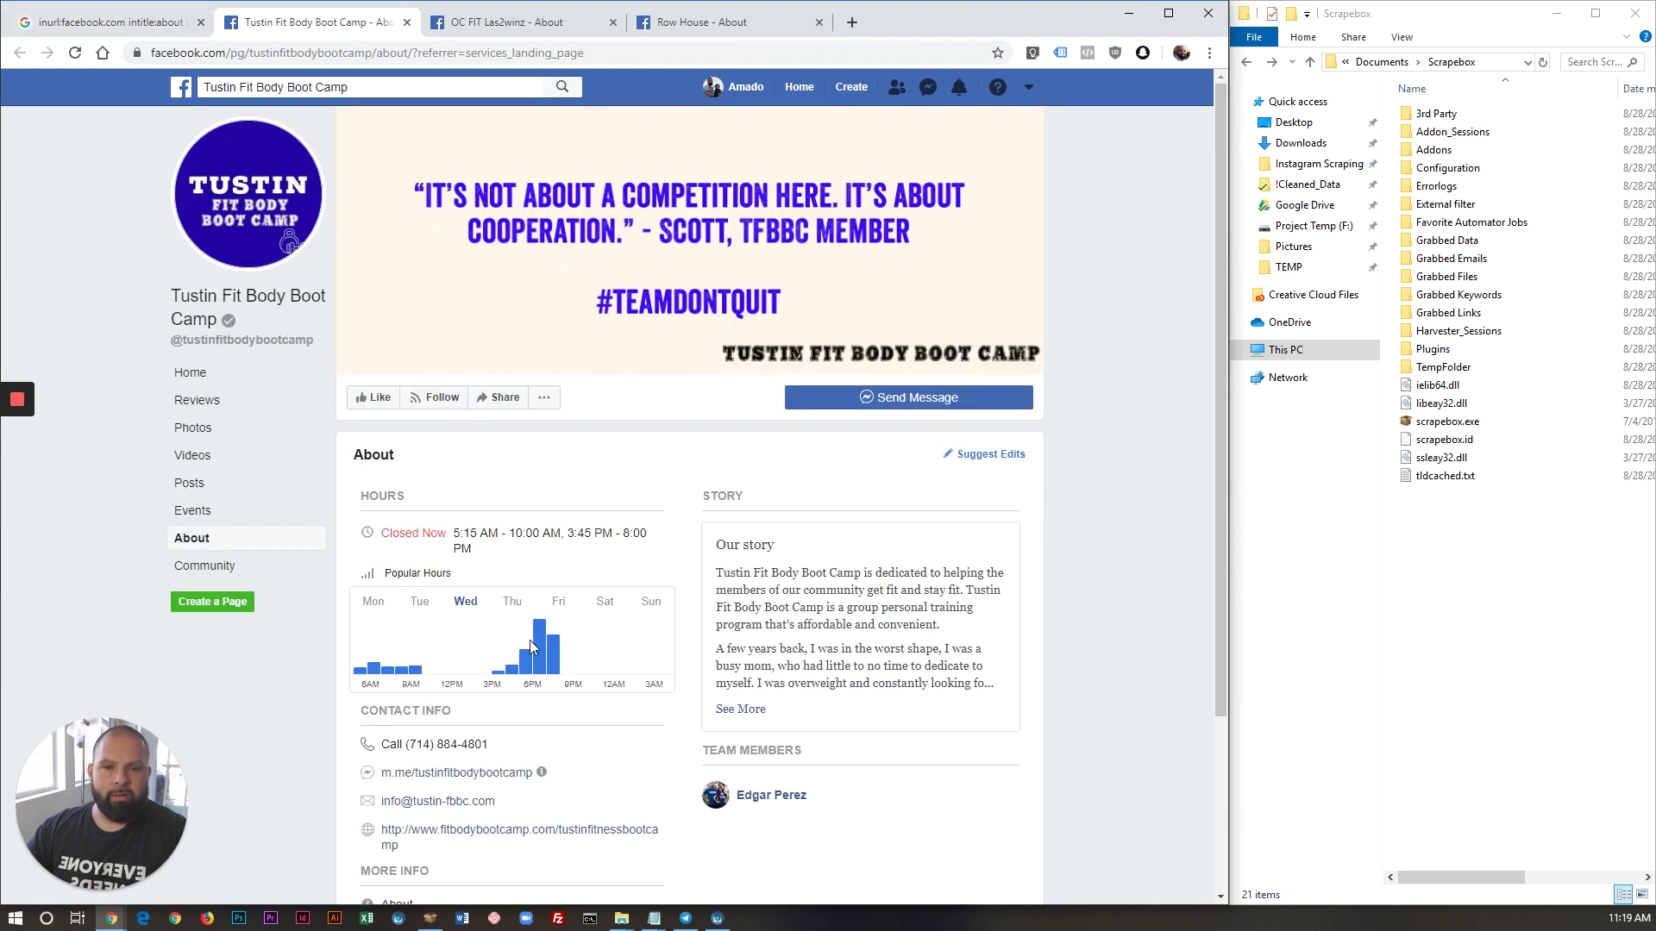
scroll(529, 662, down, 3)
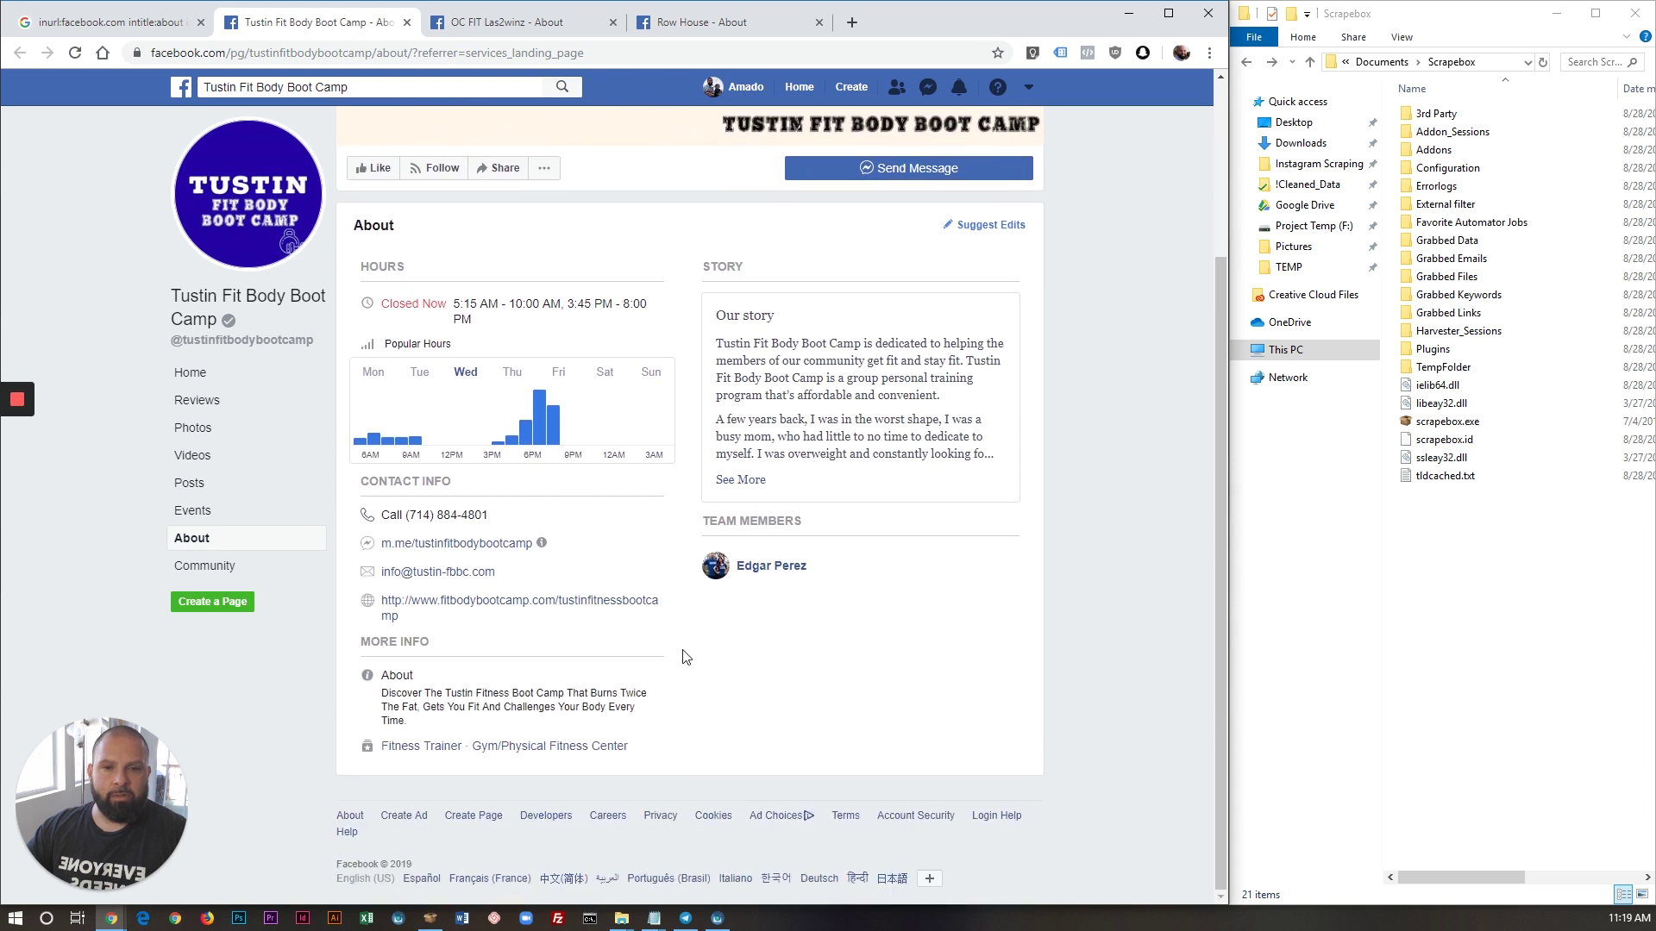
scroll(759, 595, up, 2)
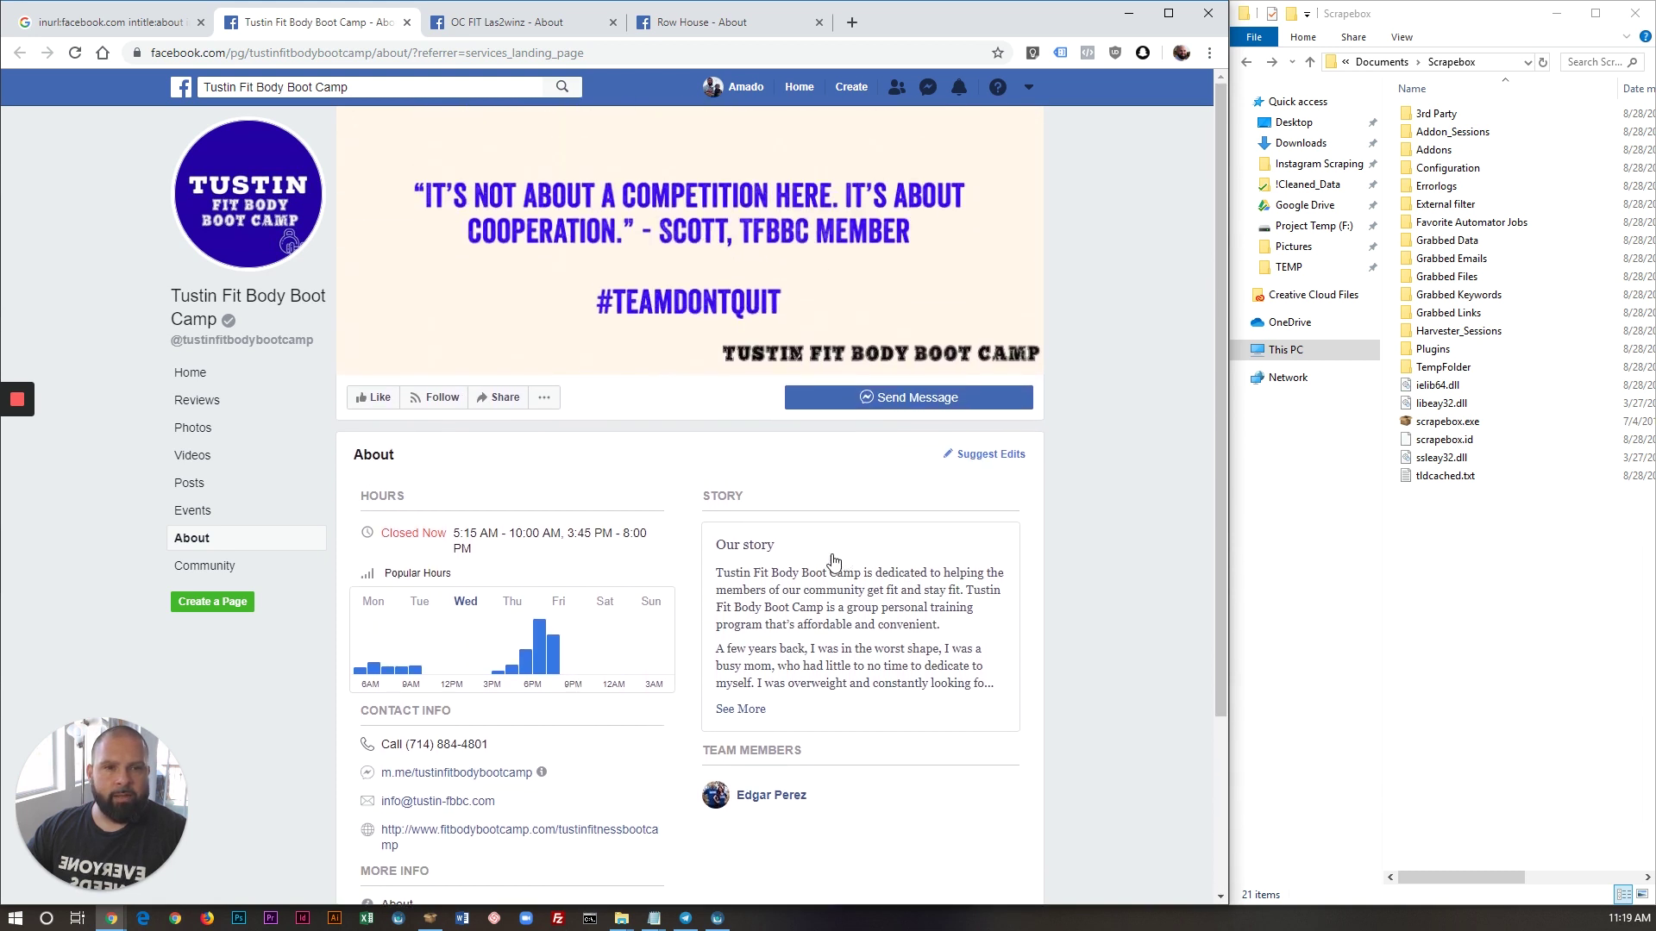
scroll(548, 619, down, 2)
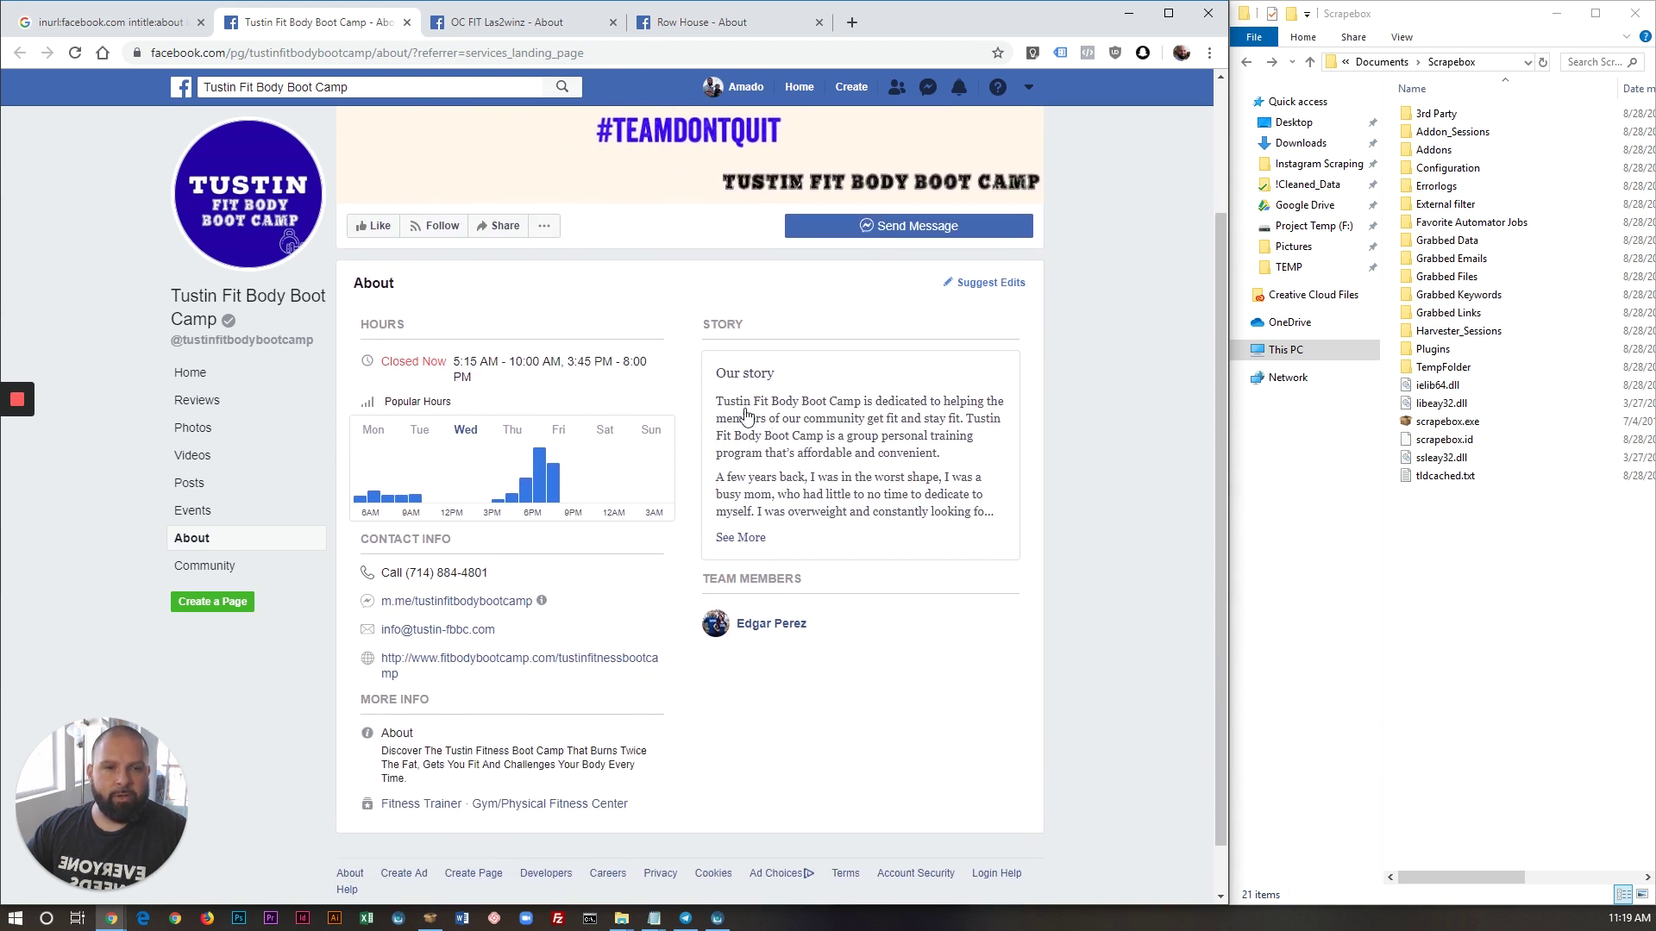
click(842, 718)
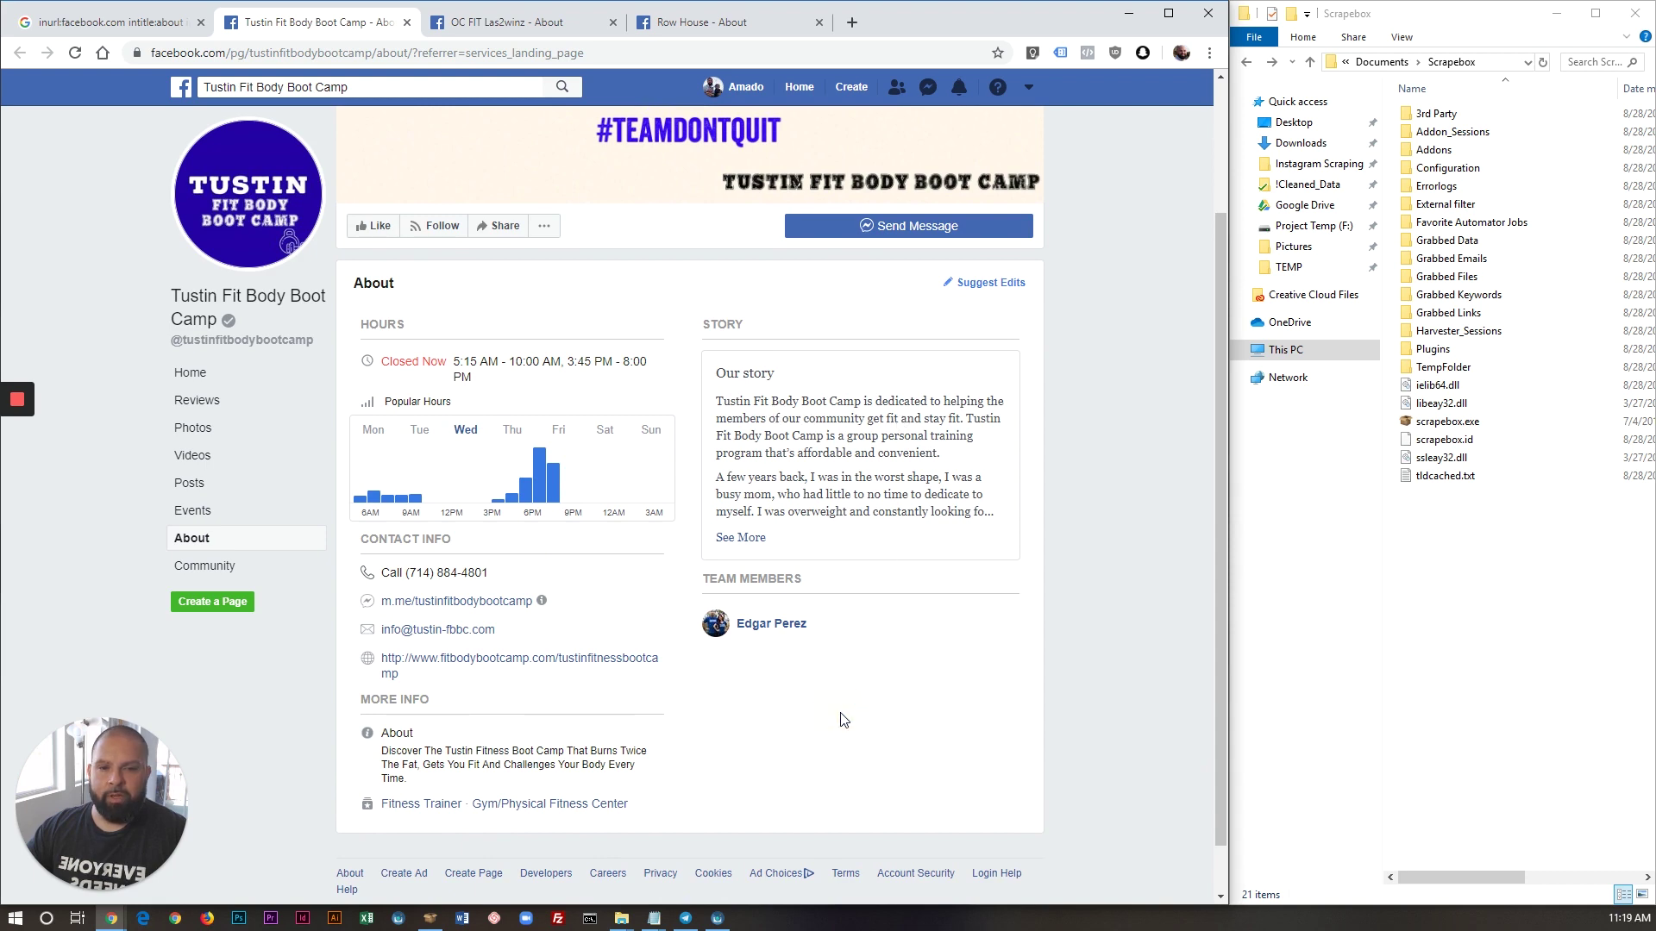
- Close the remaining gym tabs, checking OC FIT's California address, leaving only the Google results
key(ctrl+w)
double_click(425, 560)
middle_click(368, 23)
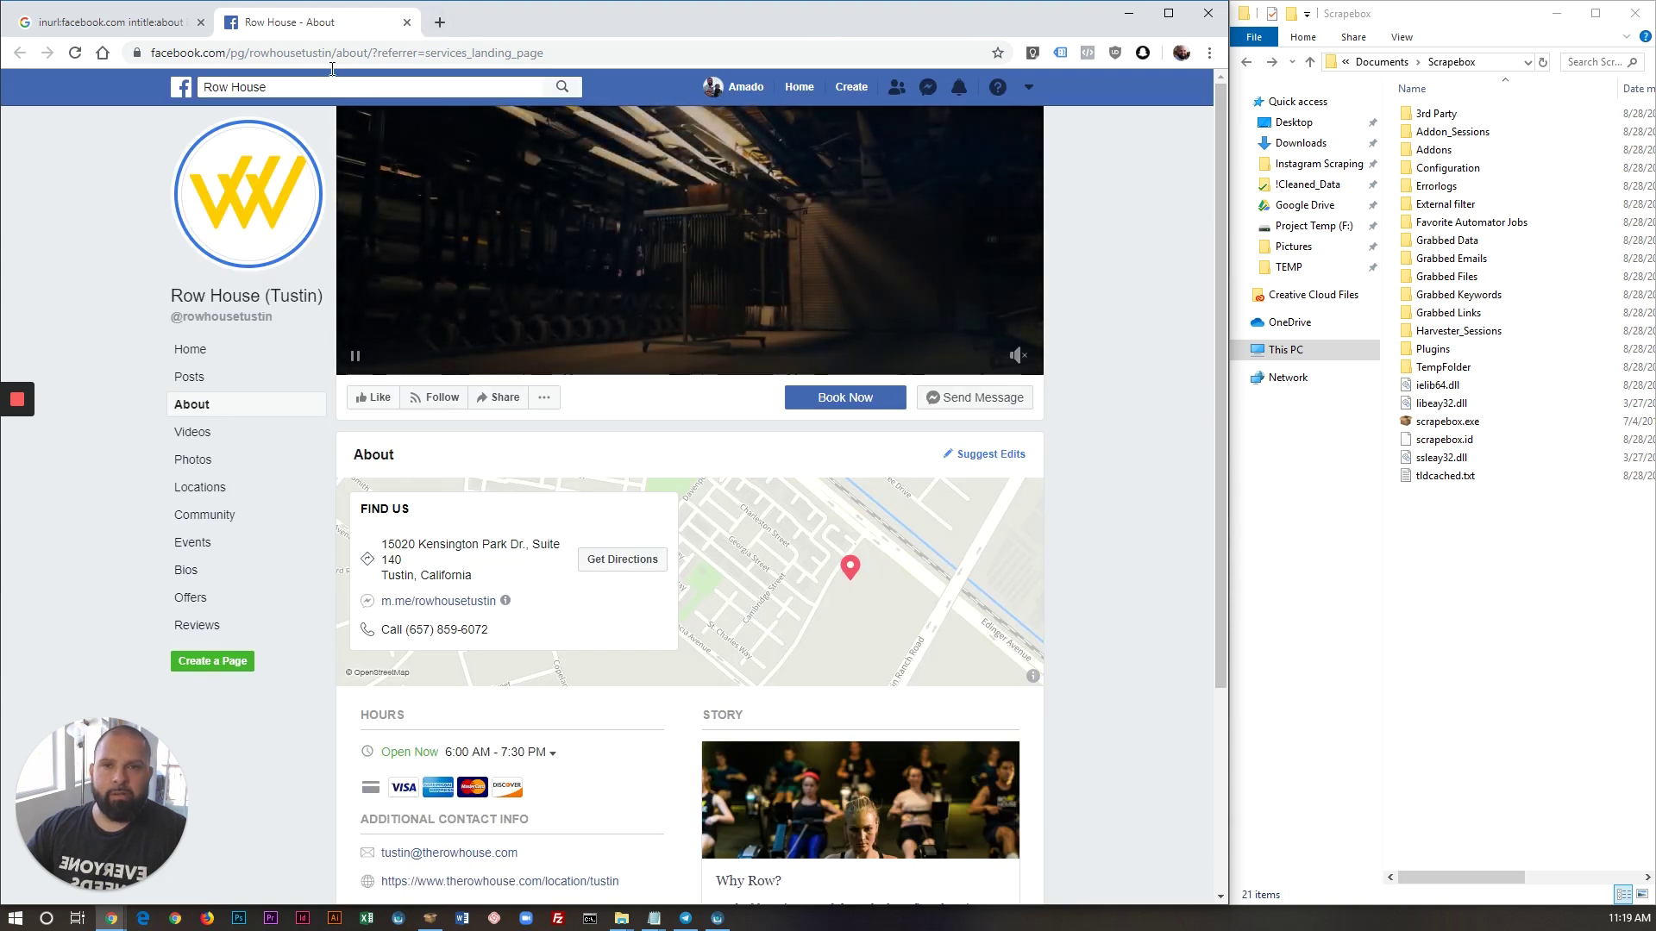
middle_click(316, 26)
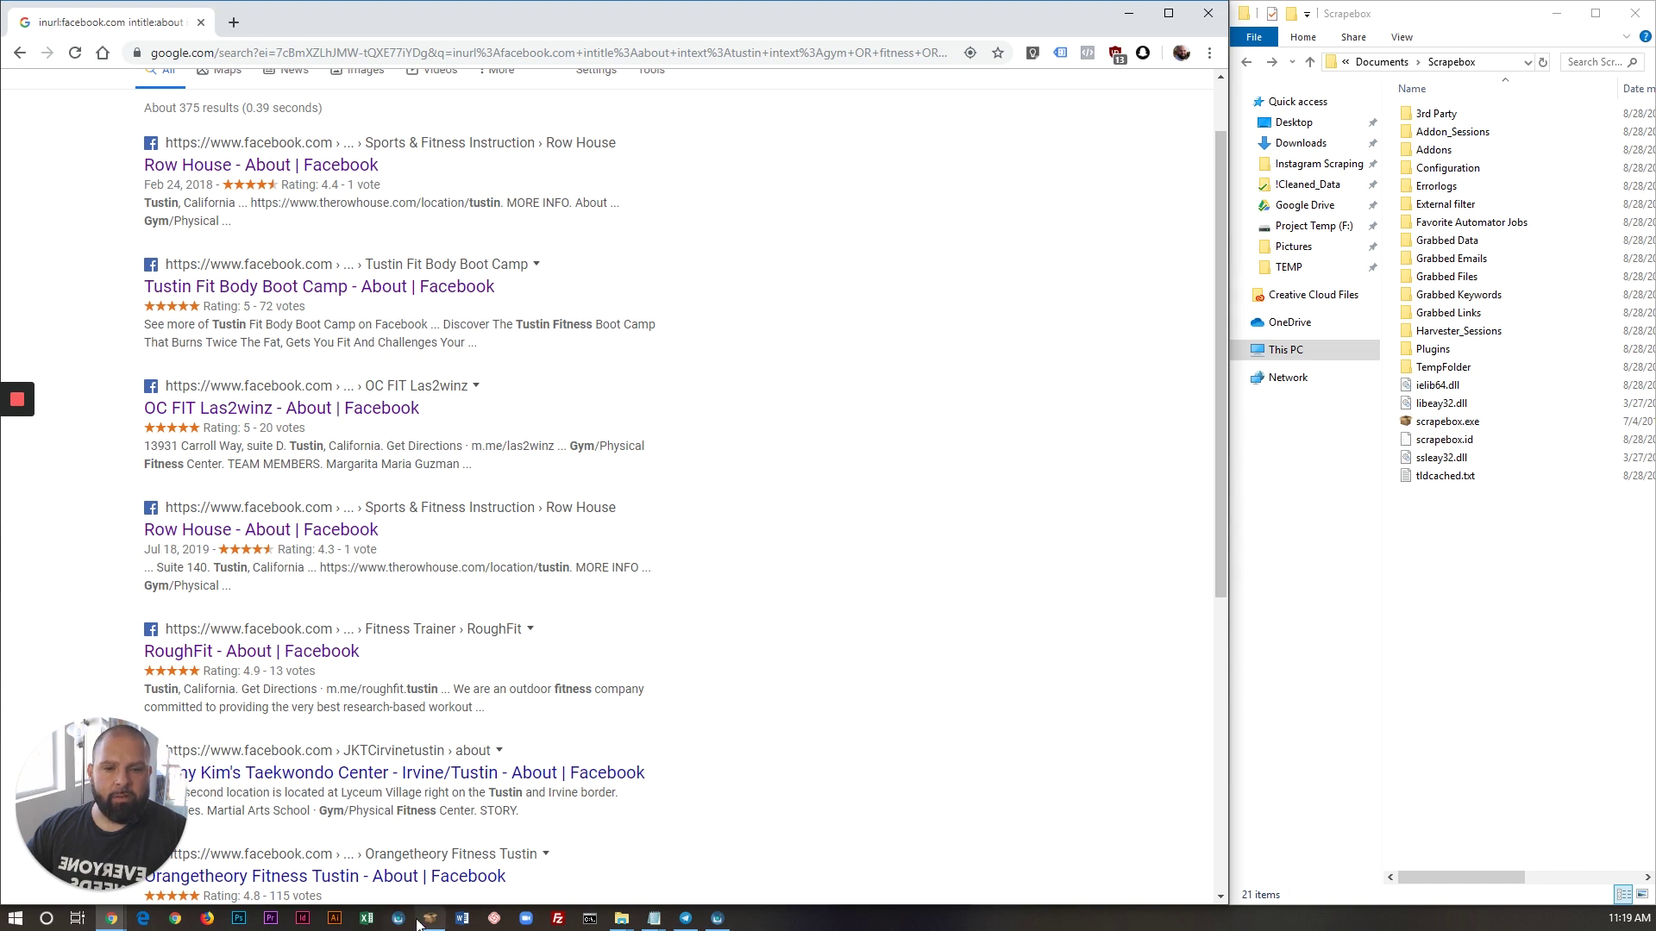
- Copy the Google Facebook gym query and paste it into ScrapeBox's Custom Footprint field
scroll(503, 517, up, 1)
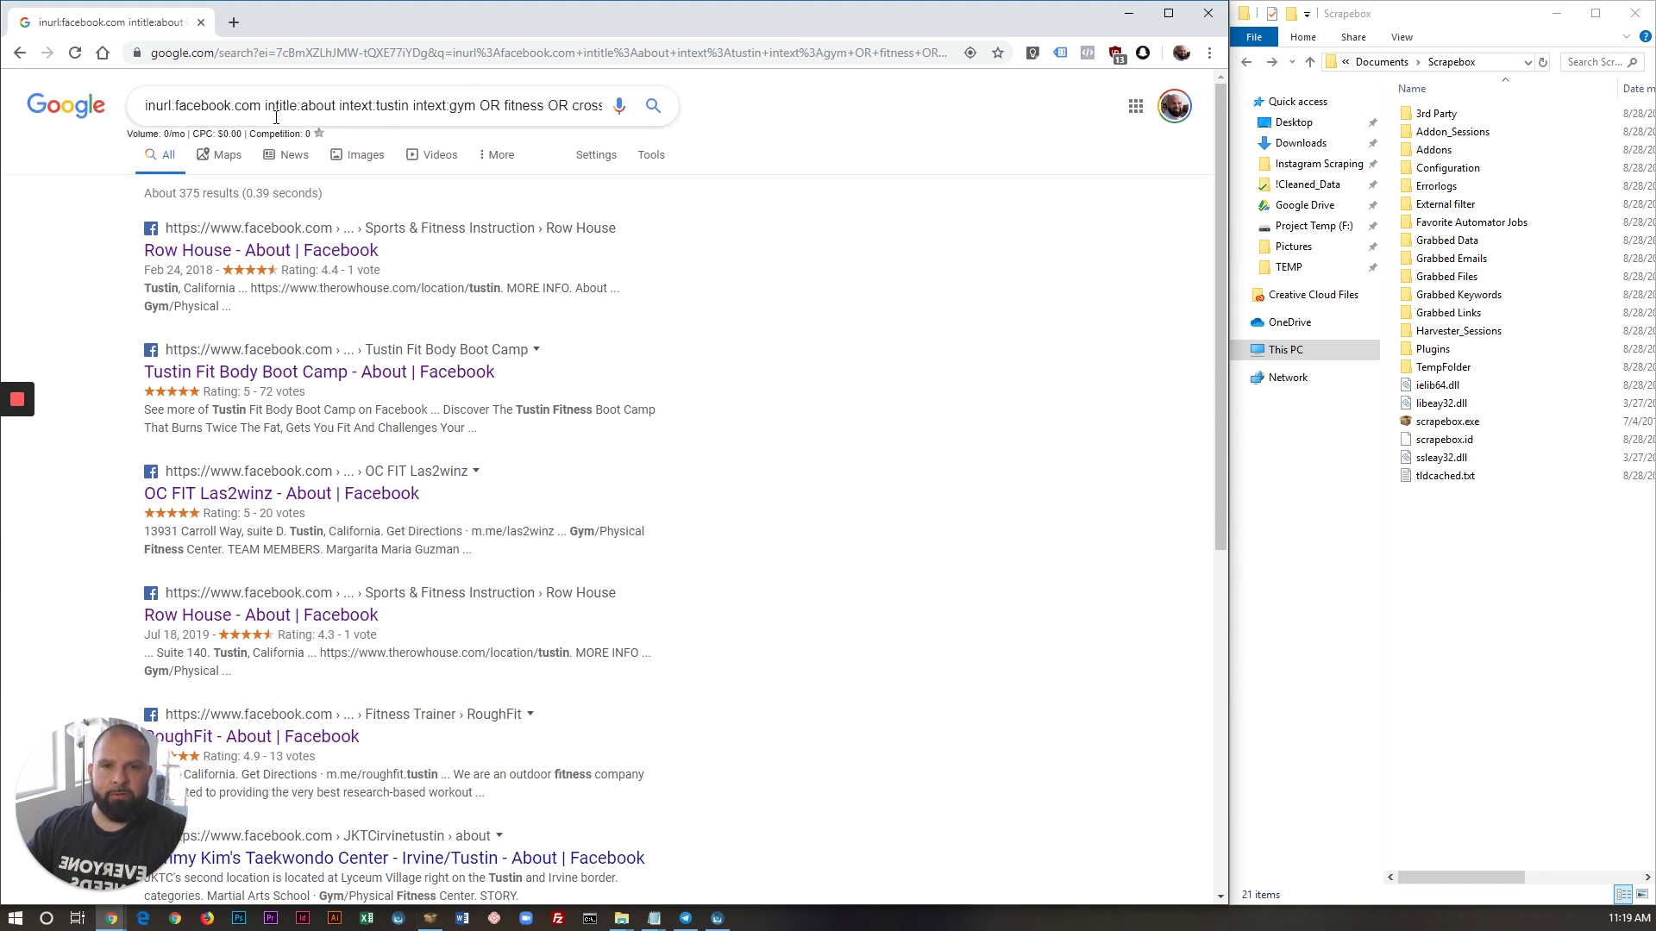
triple_click(453, 107)
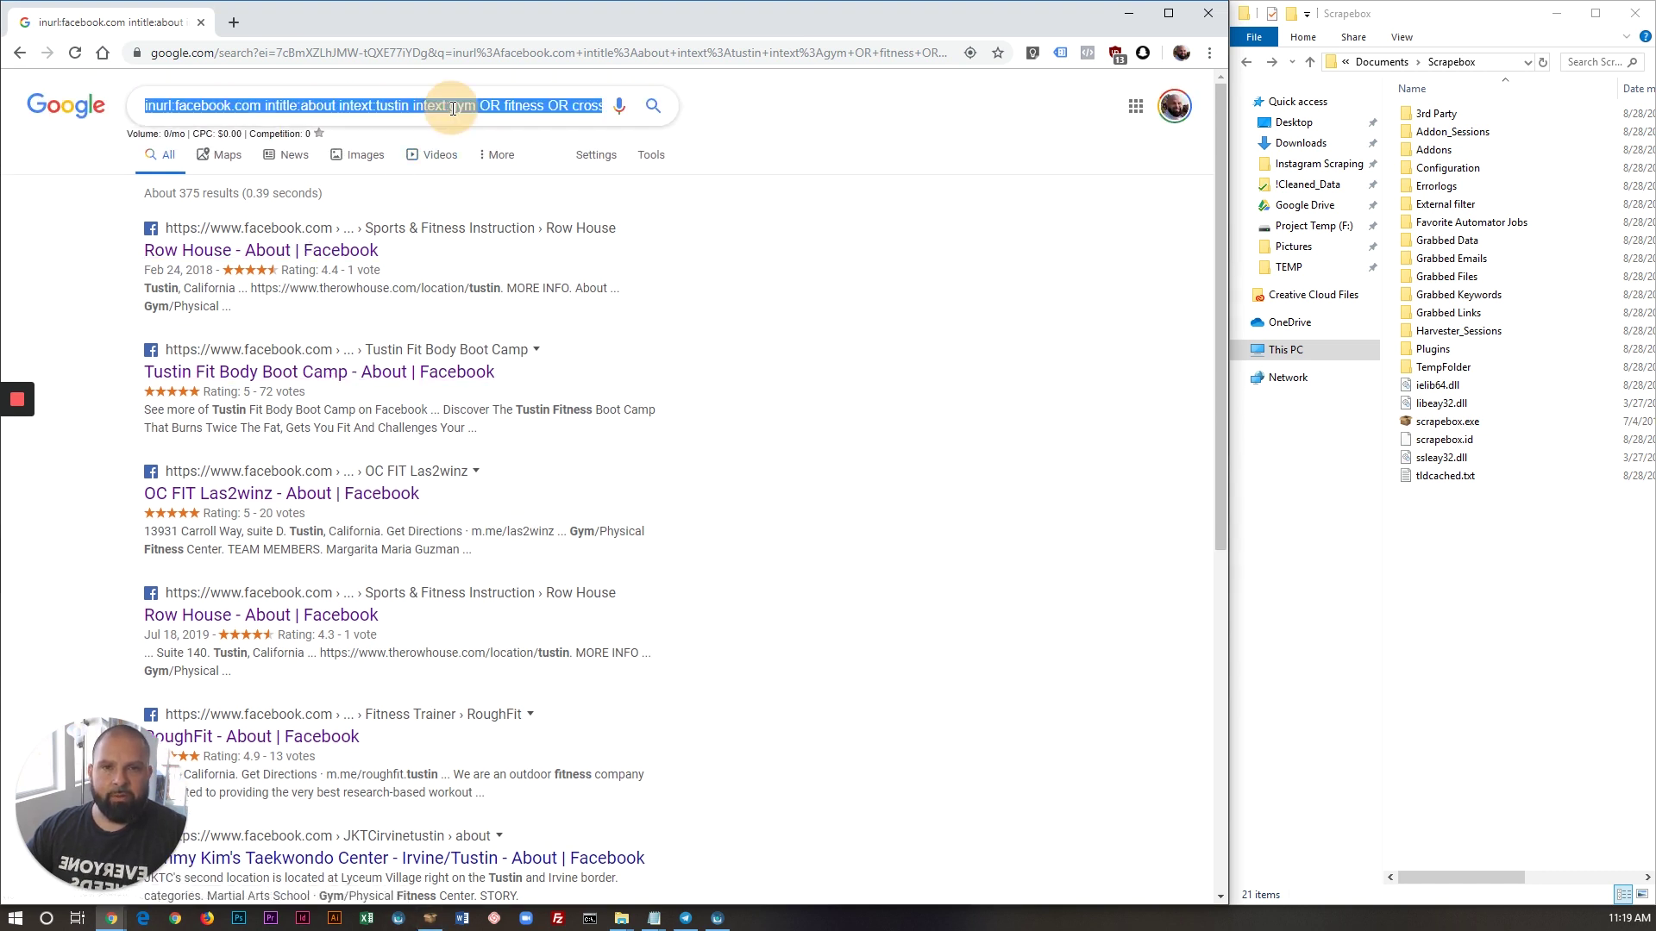
click(429, 918)
click(328, 234)
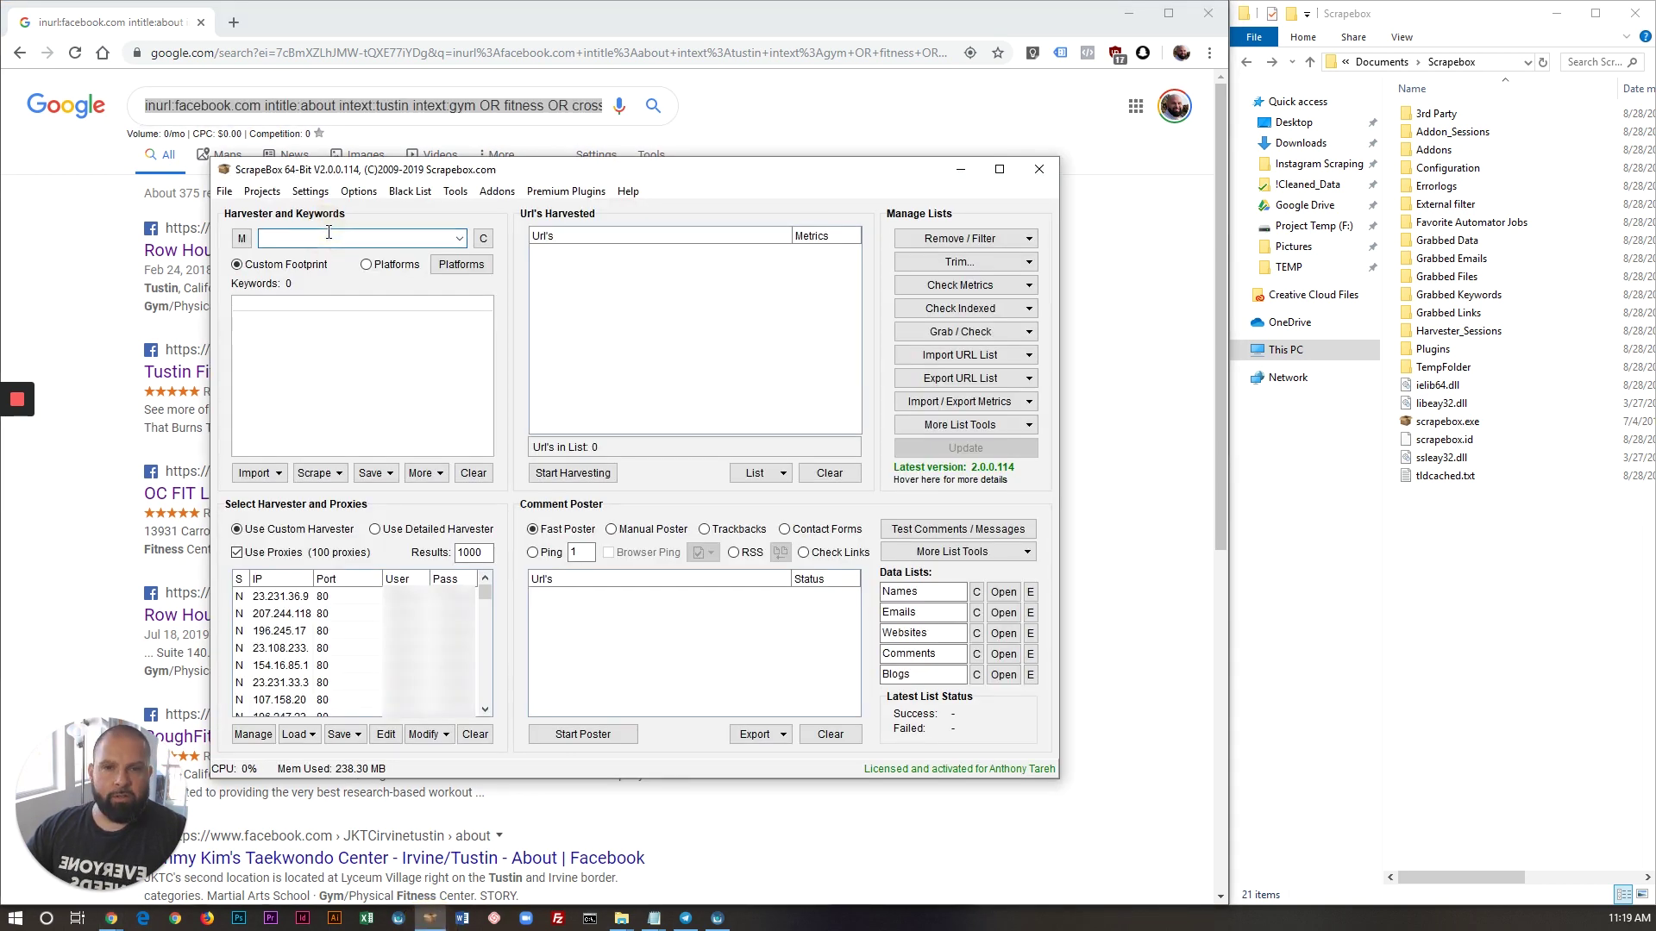
key(ctrl+v)
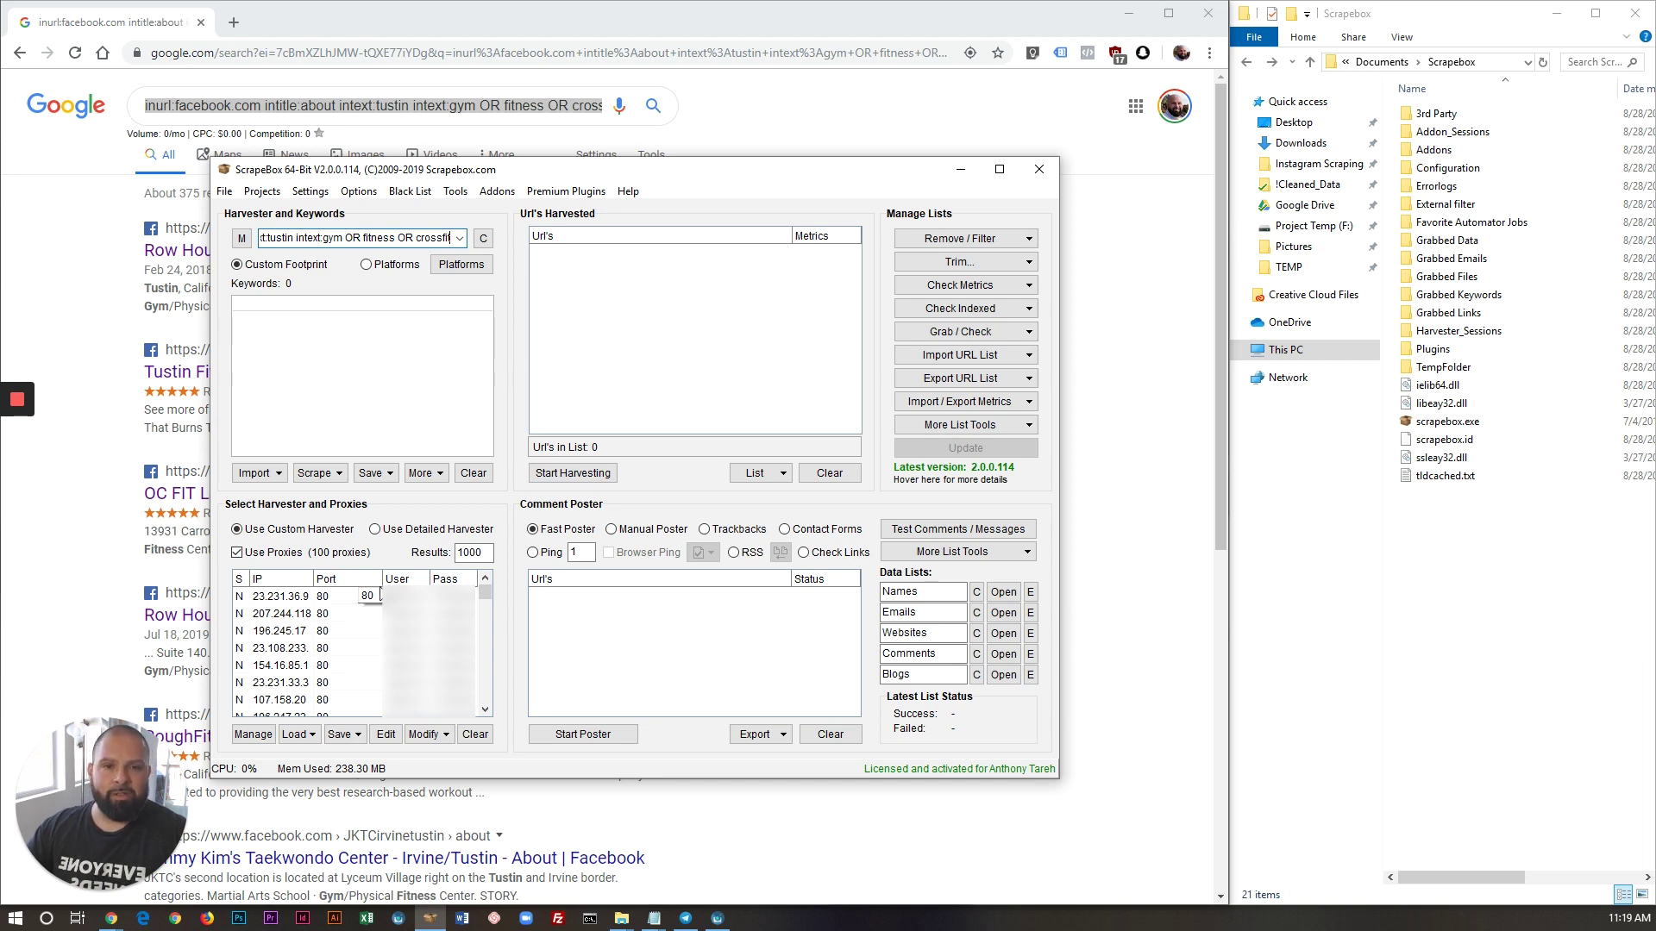
- Run the Custom Harvester on the Tustin gym query without changing proxies, collecting 280 URLs
click(574, 473)
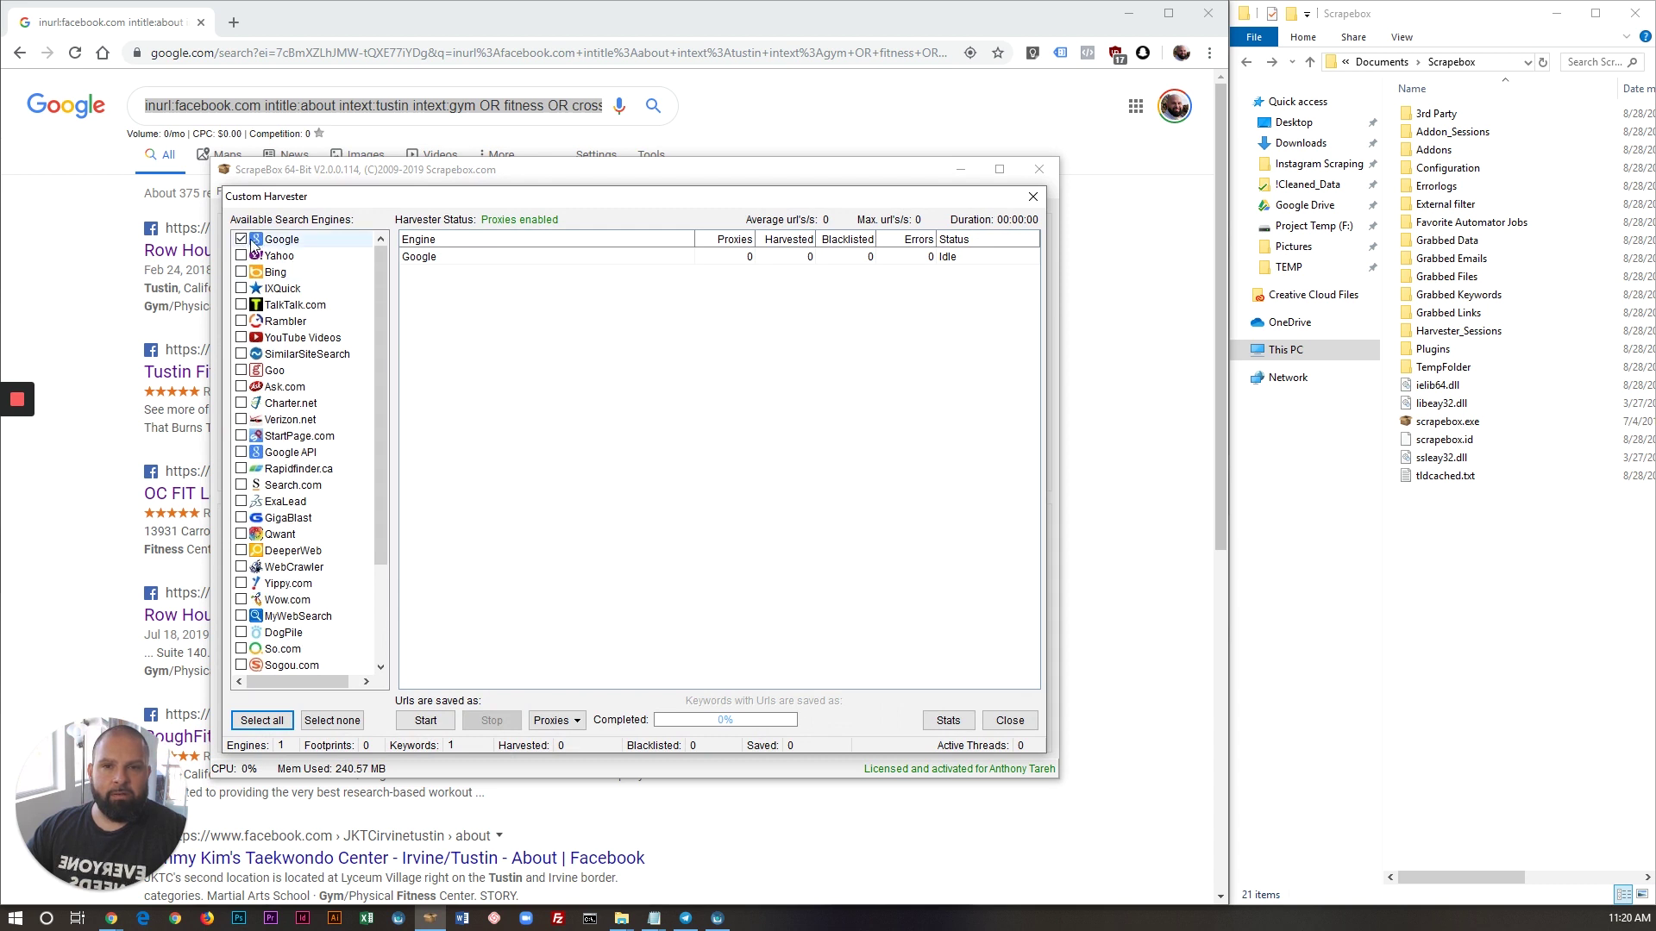
click(556, 720)
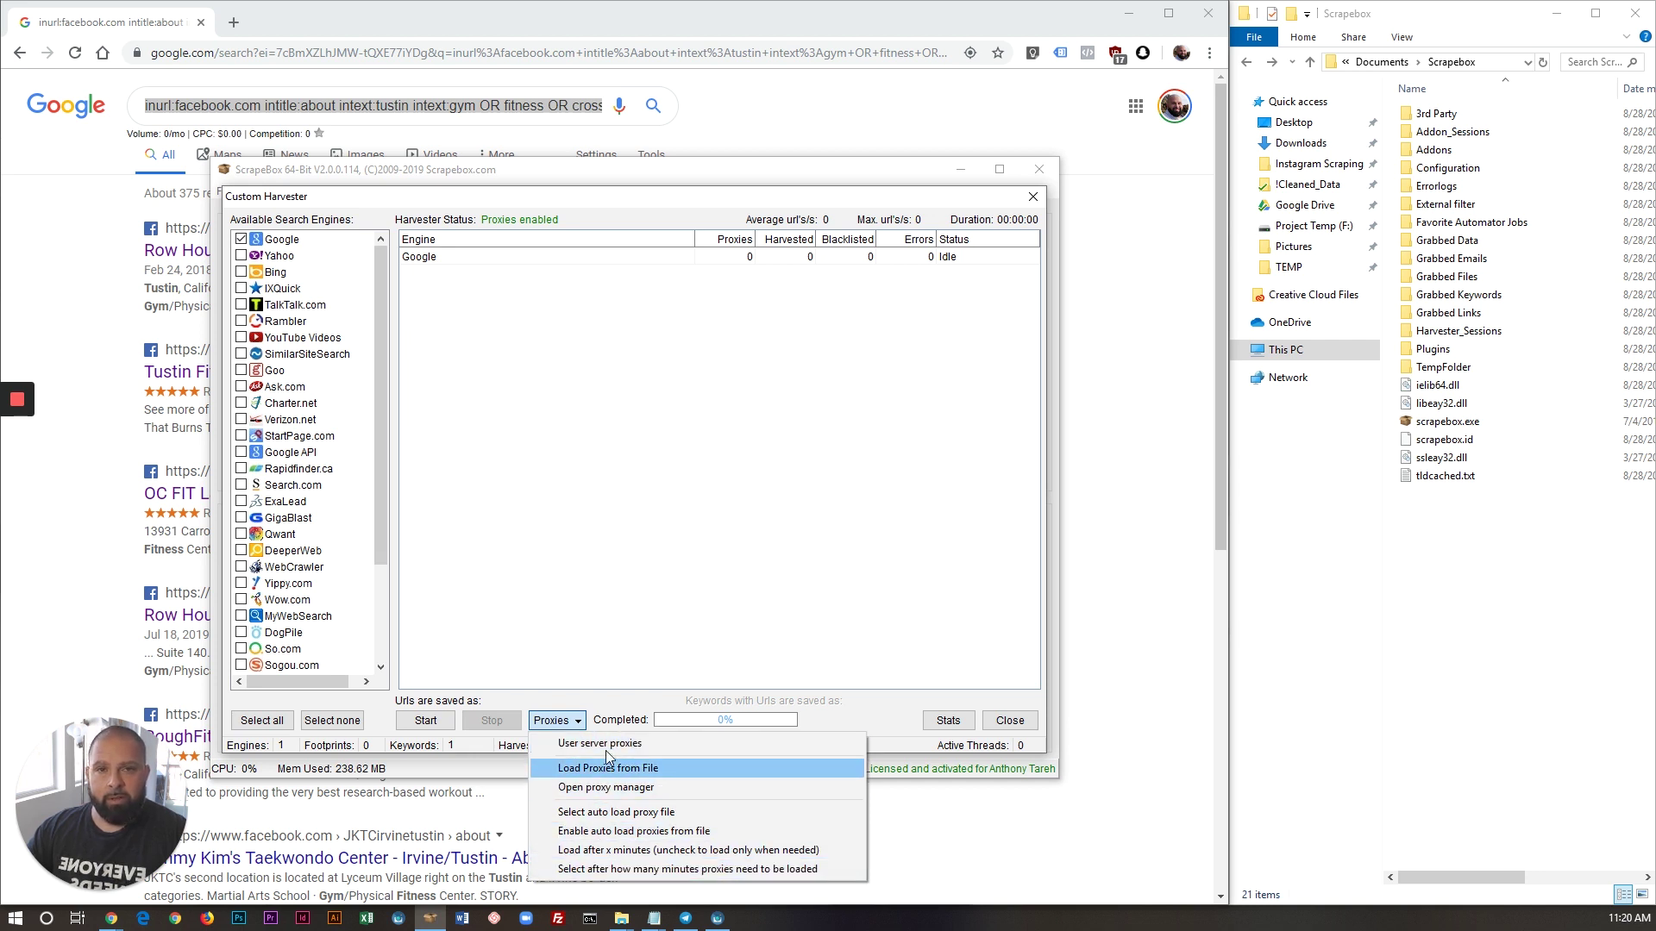
click(610, 694)
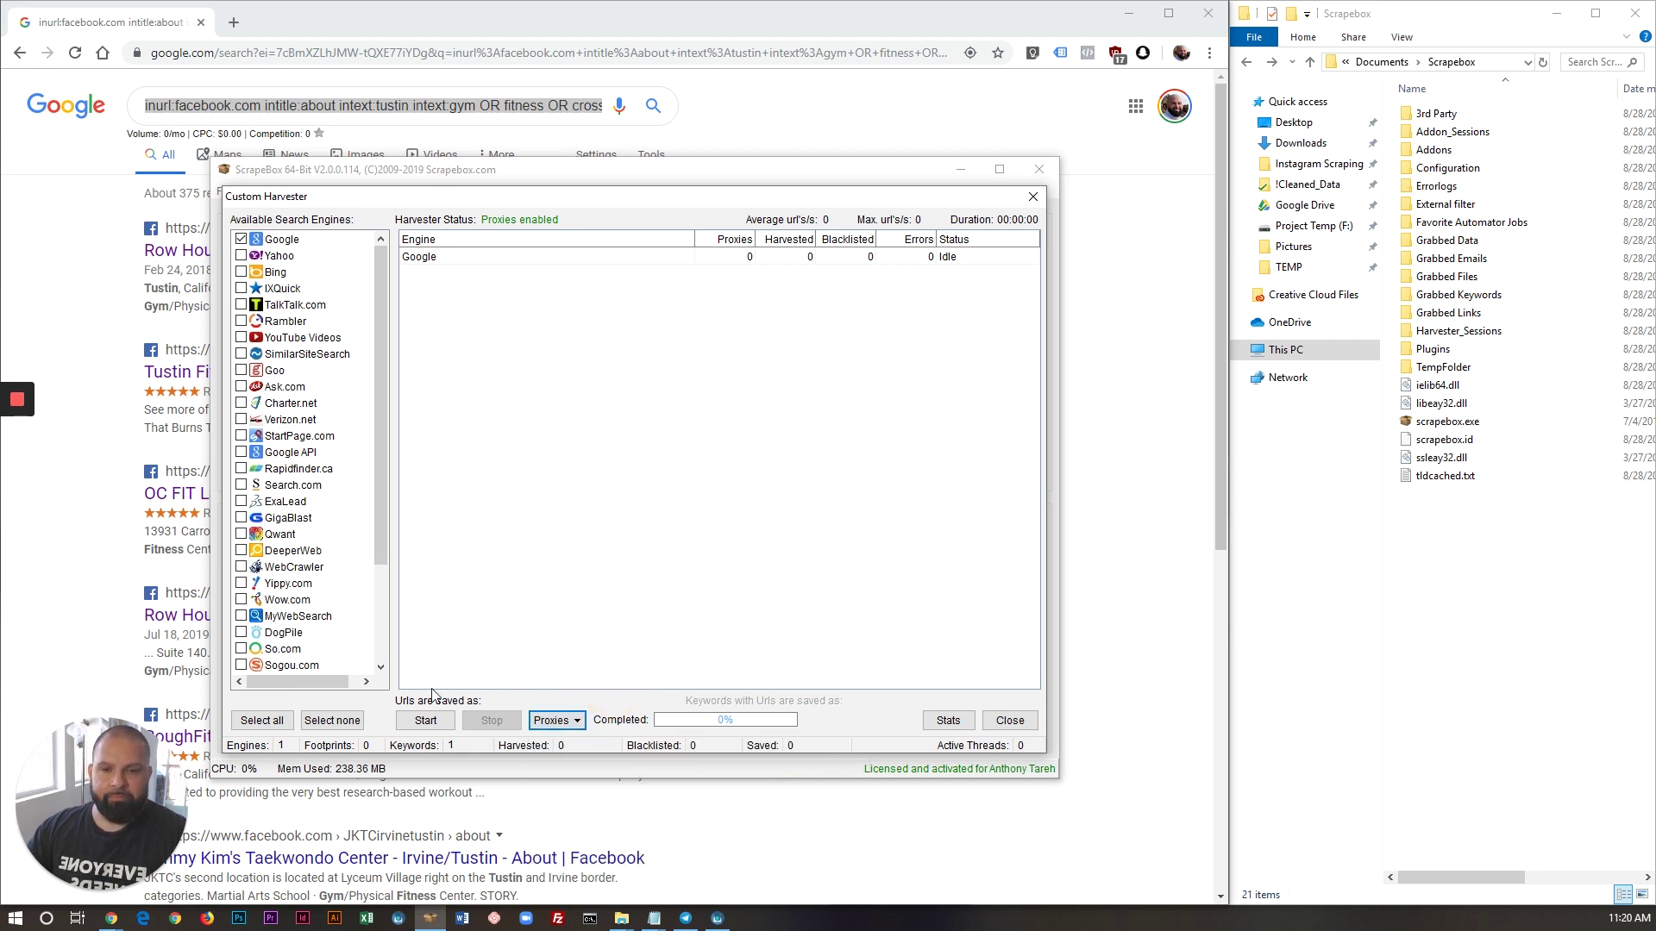
click(423, 721)
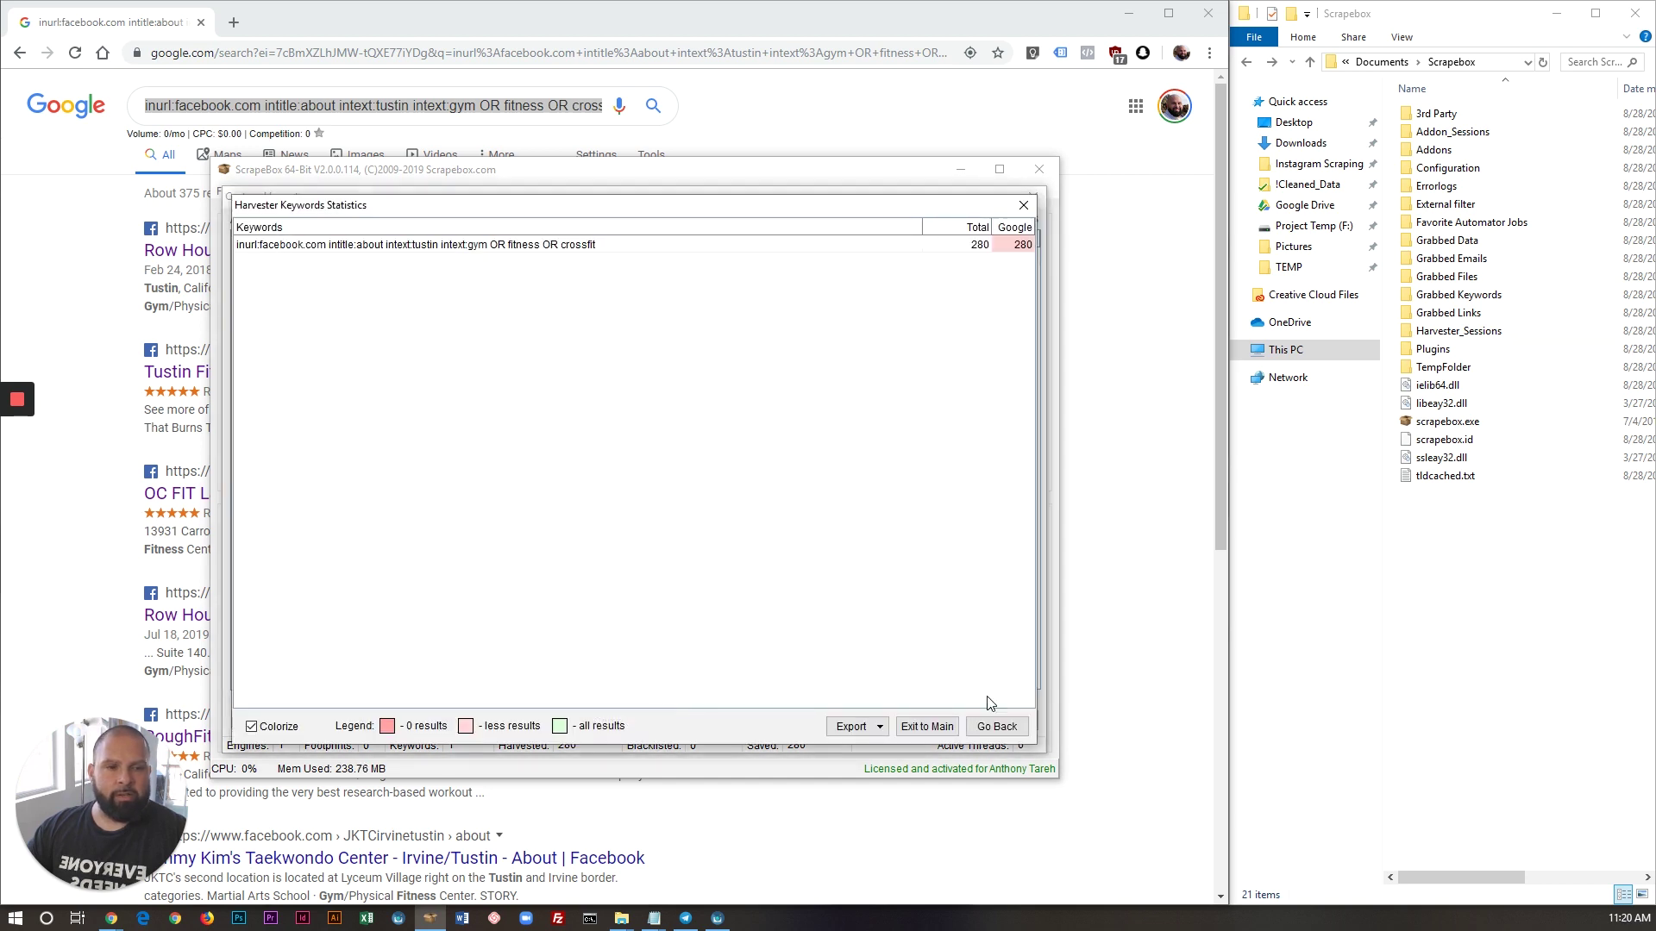
- Back in the main window, remove duplicate URLs, cutting the list from 280 to 268
click(926, 727)
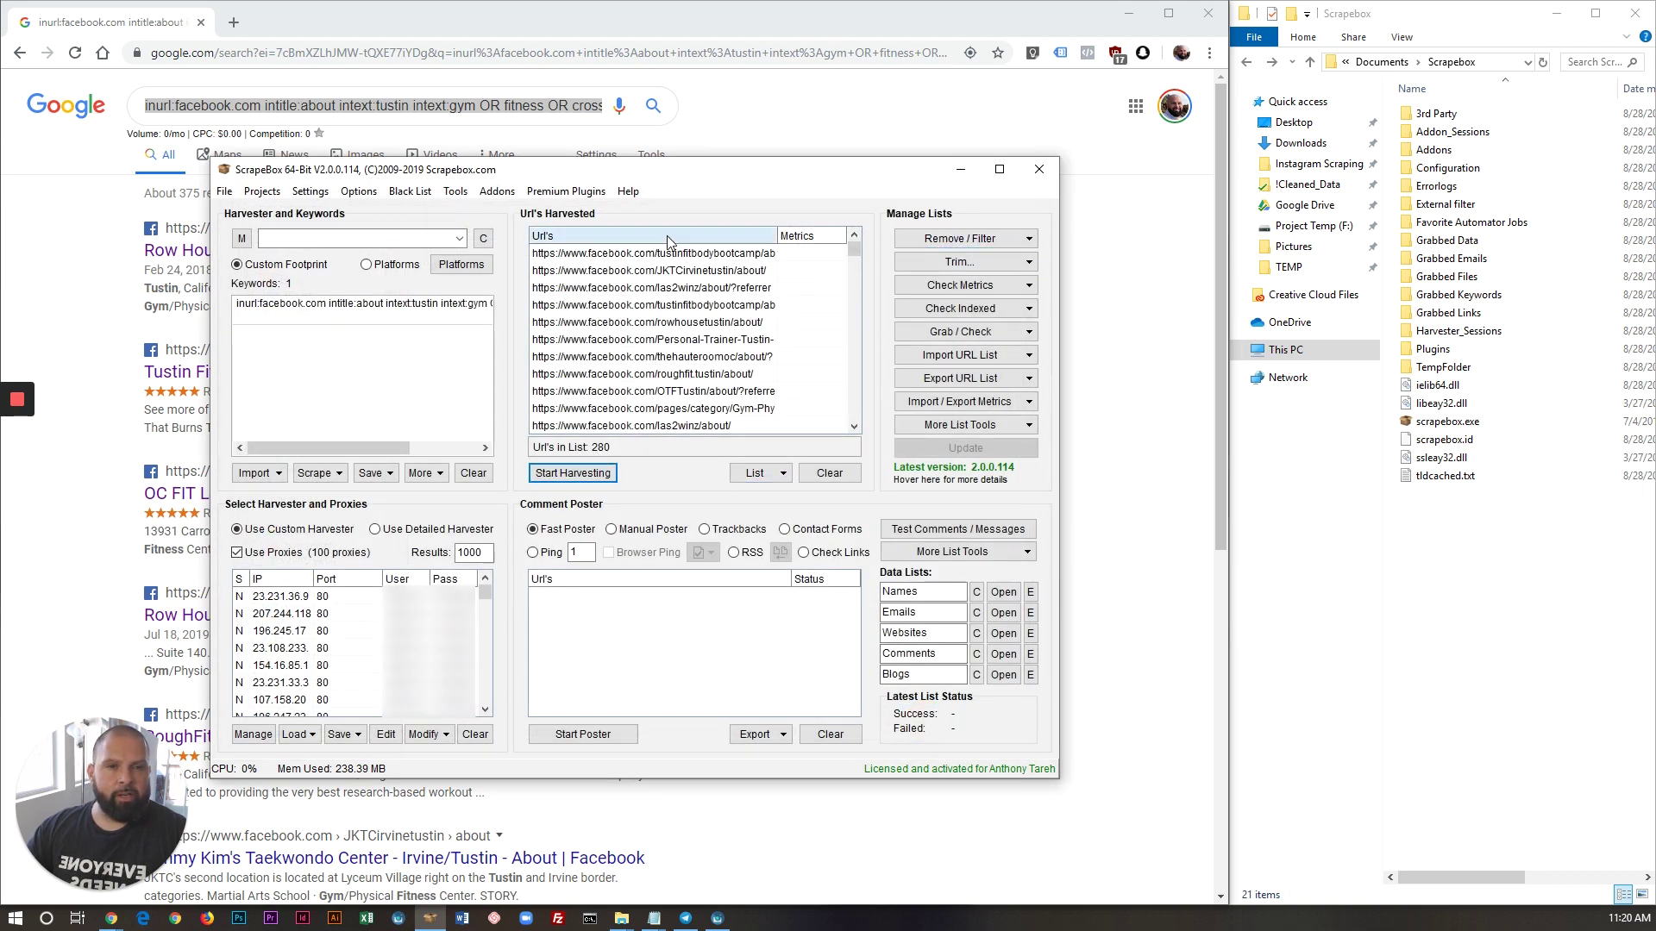
click(1012, 239)
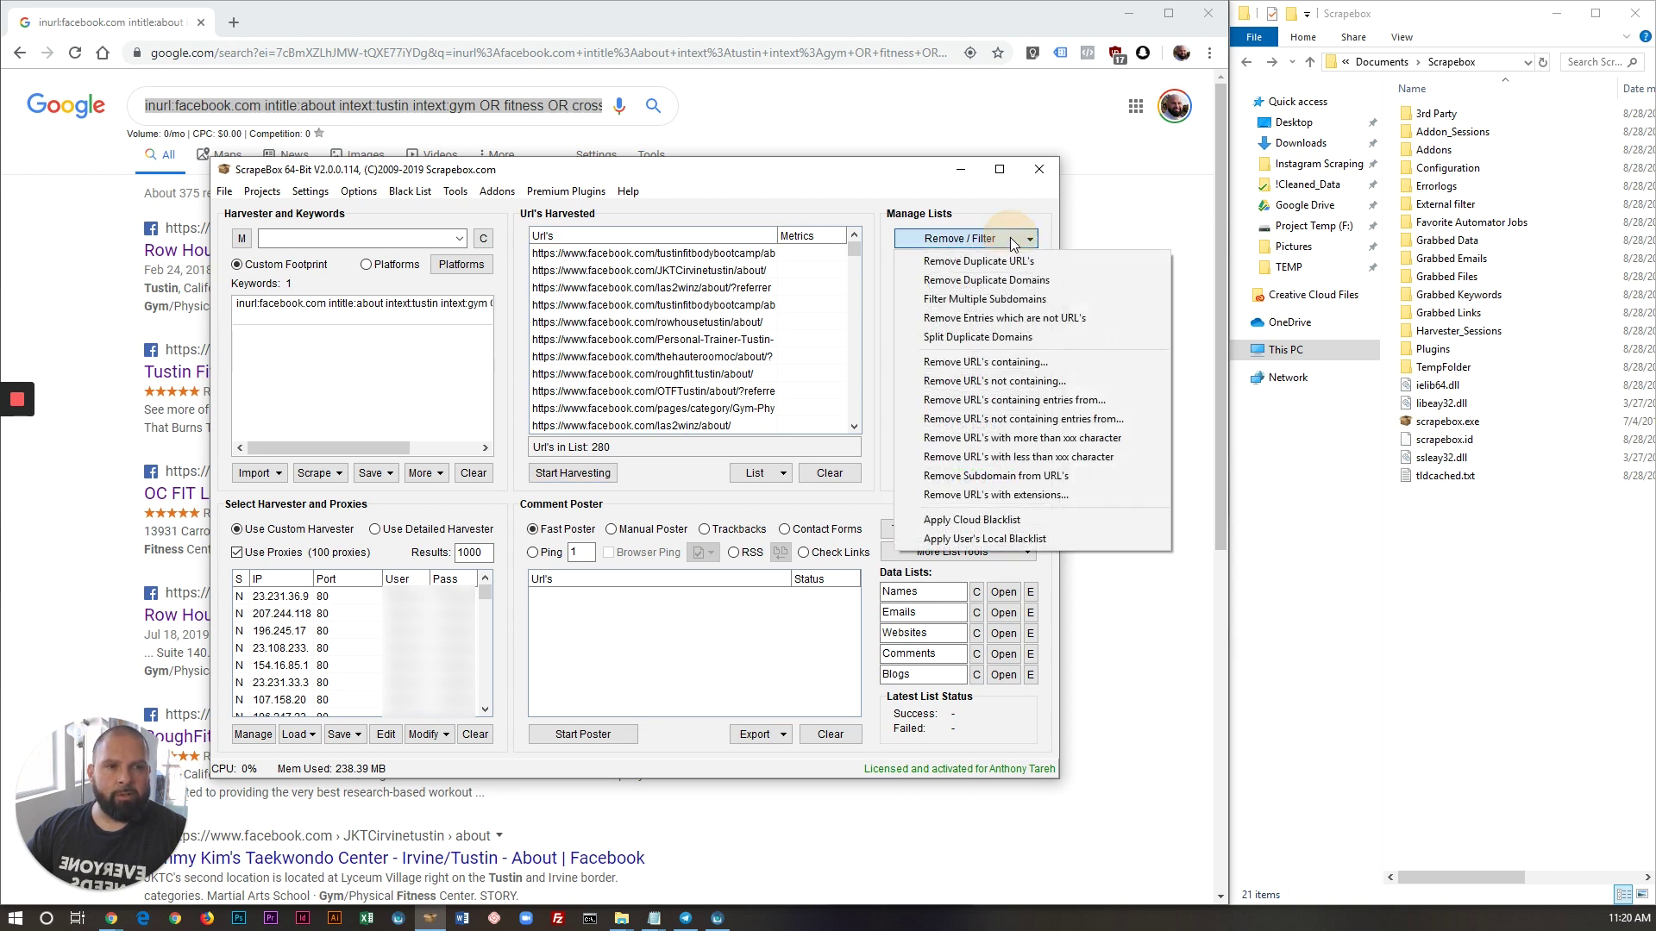
click(972, 265)
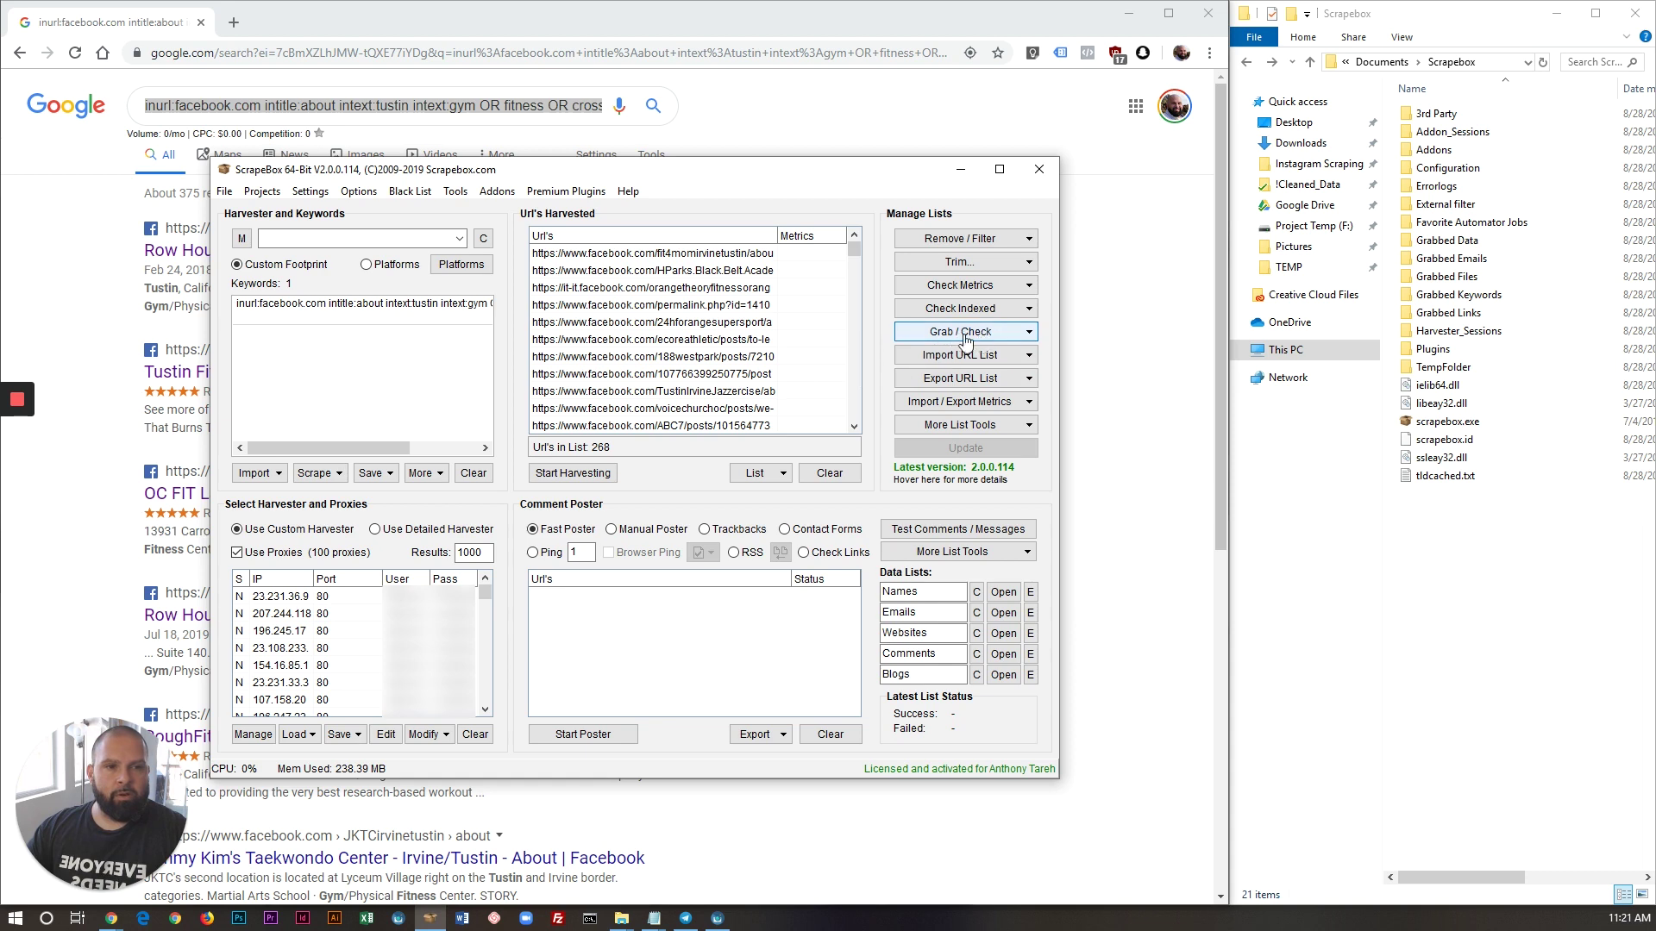
- Open Grab emails by Crawling Sites and change the crawl depth from 2 to 1
click(1014, 335)
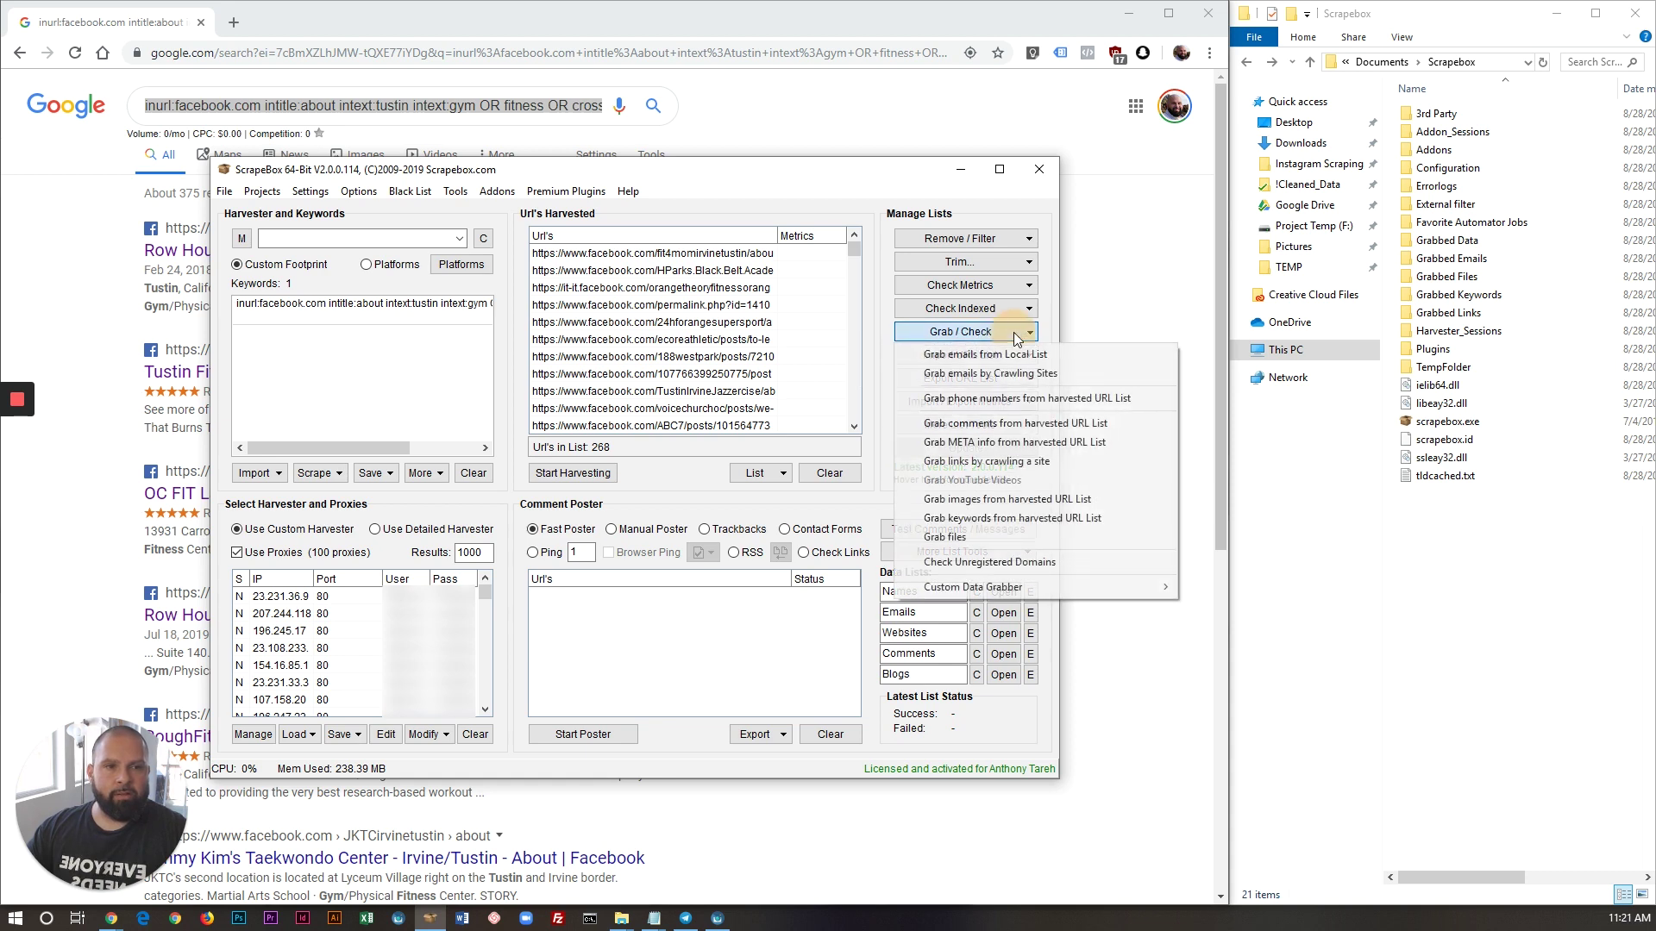
click(975, 376)
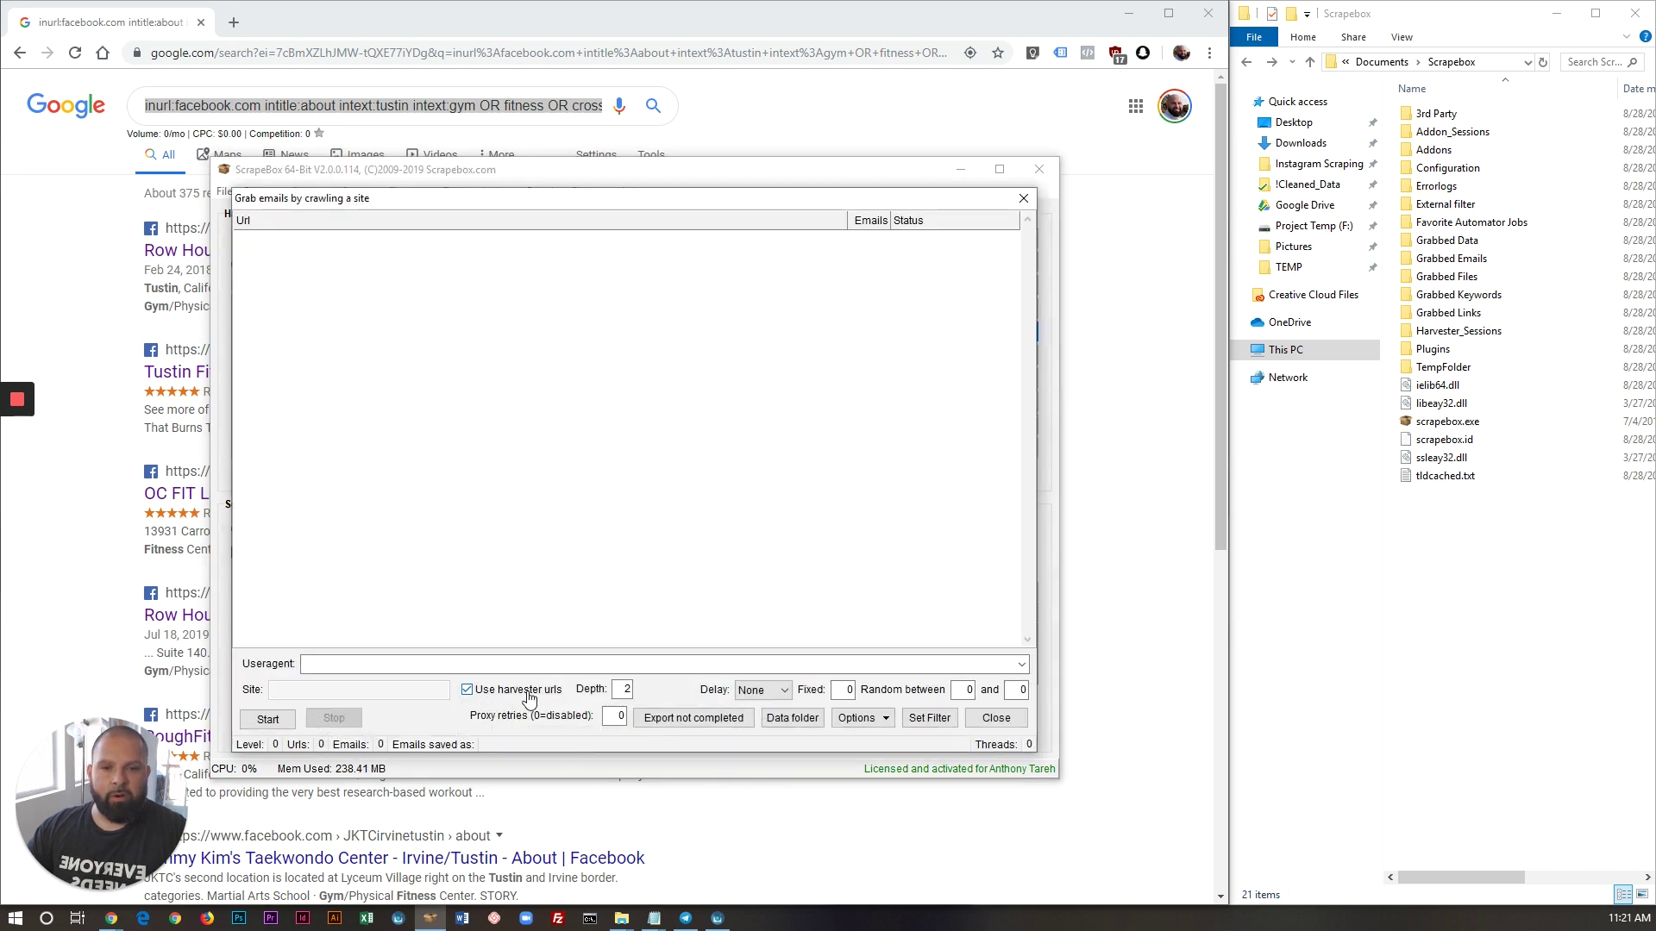
double_click(627, 690)
text(1)
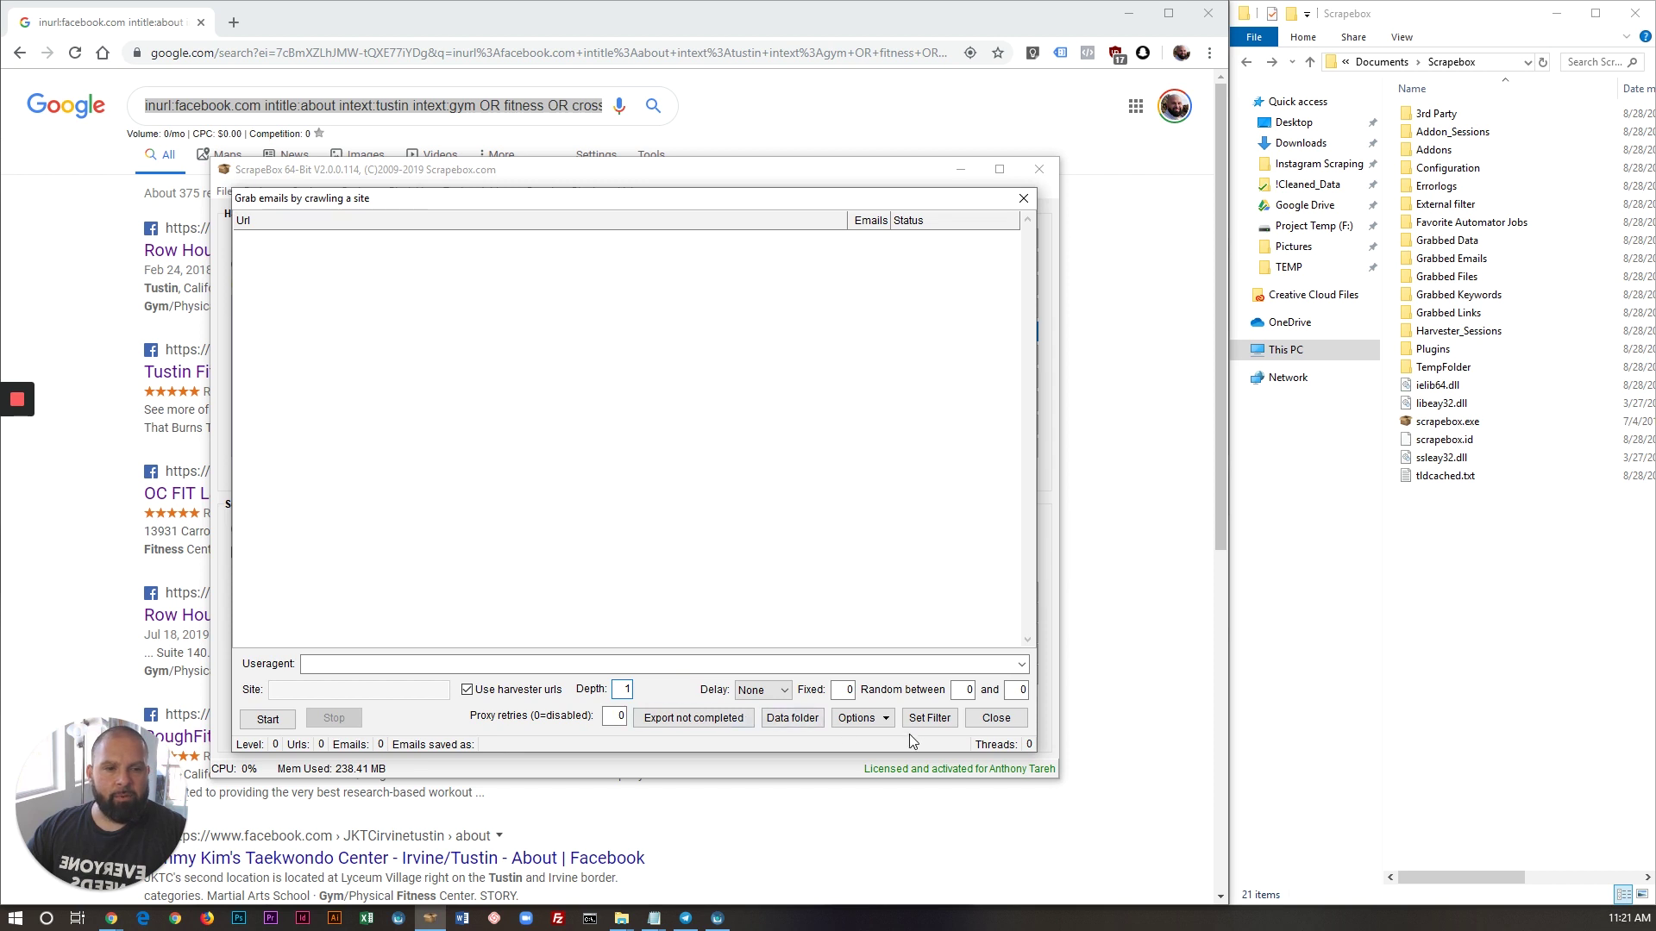
- Set the email filter to remove addresses containing admin, info, contact and support
click(938, 729)
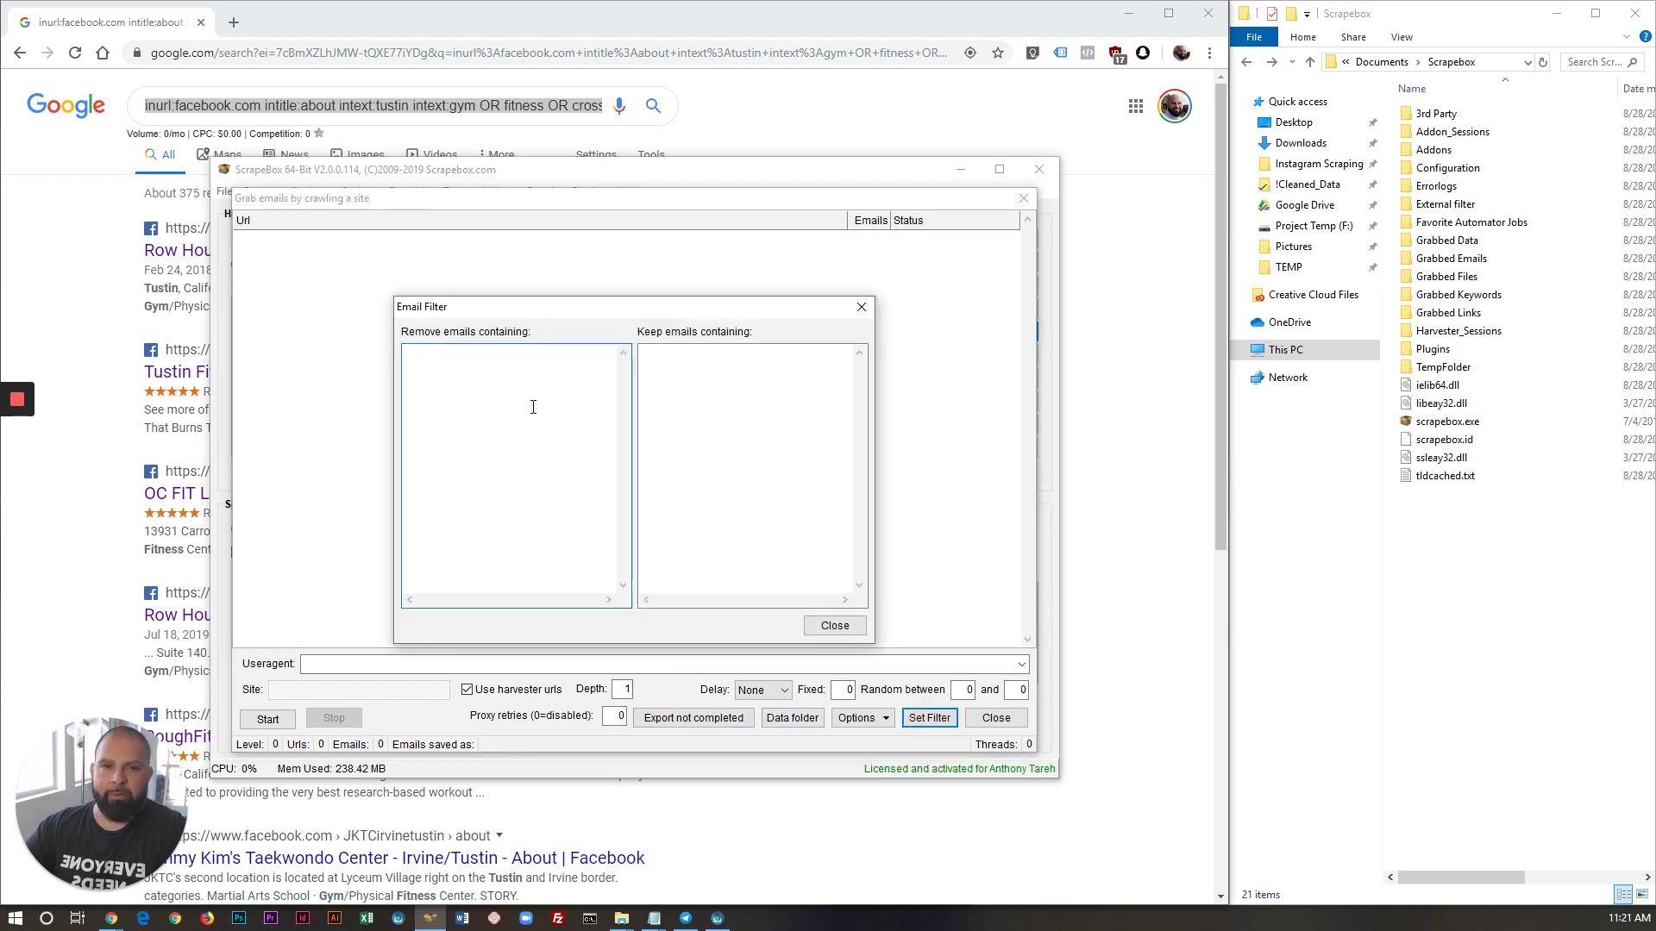
text(admin)
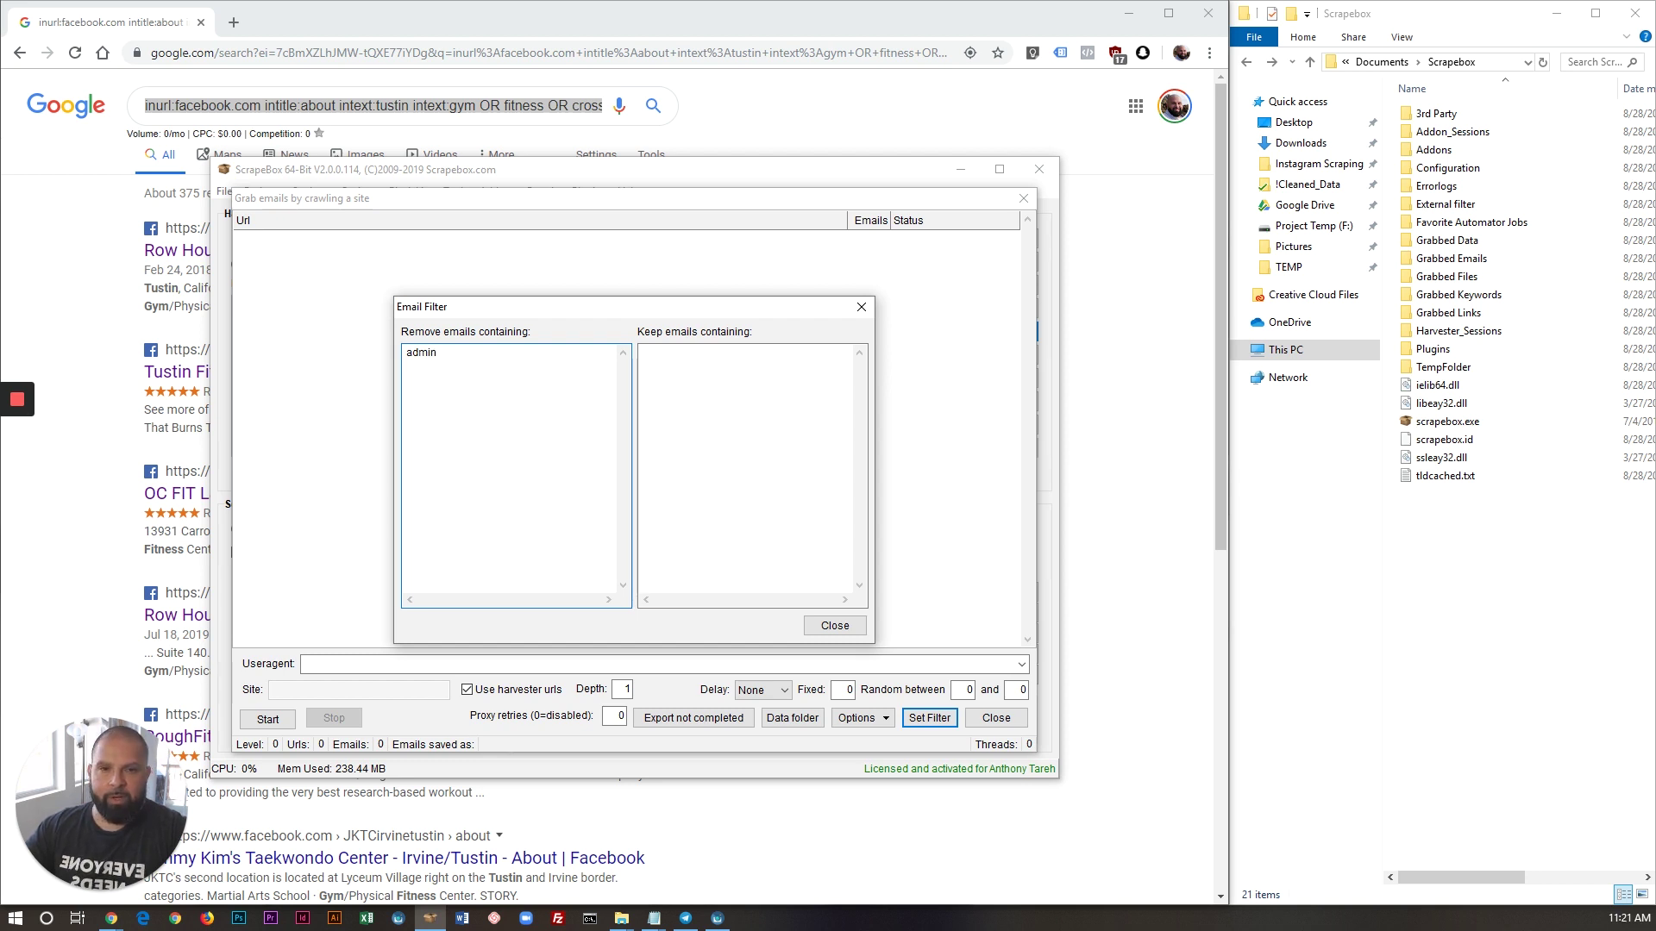
text(info )
text(contac)
text(t)
key(Return)
text(support)
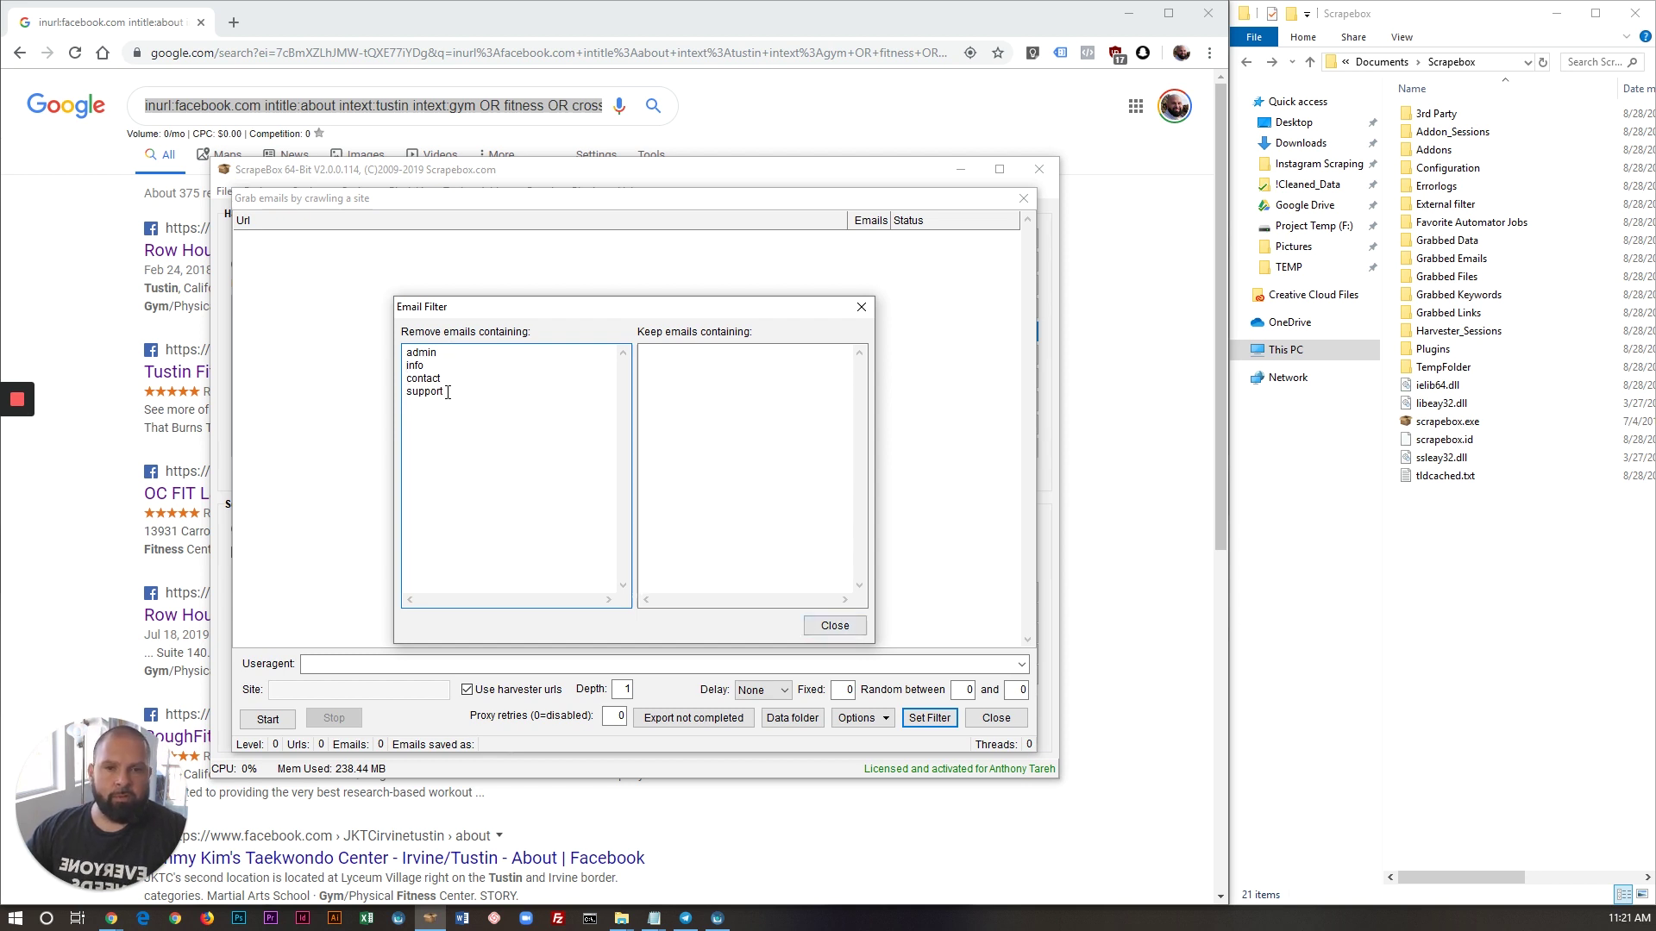
drag(448, 396, 379, 341)
click(457, 395)
click(459, 384)
click(834, 626)
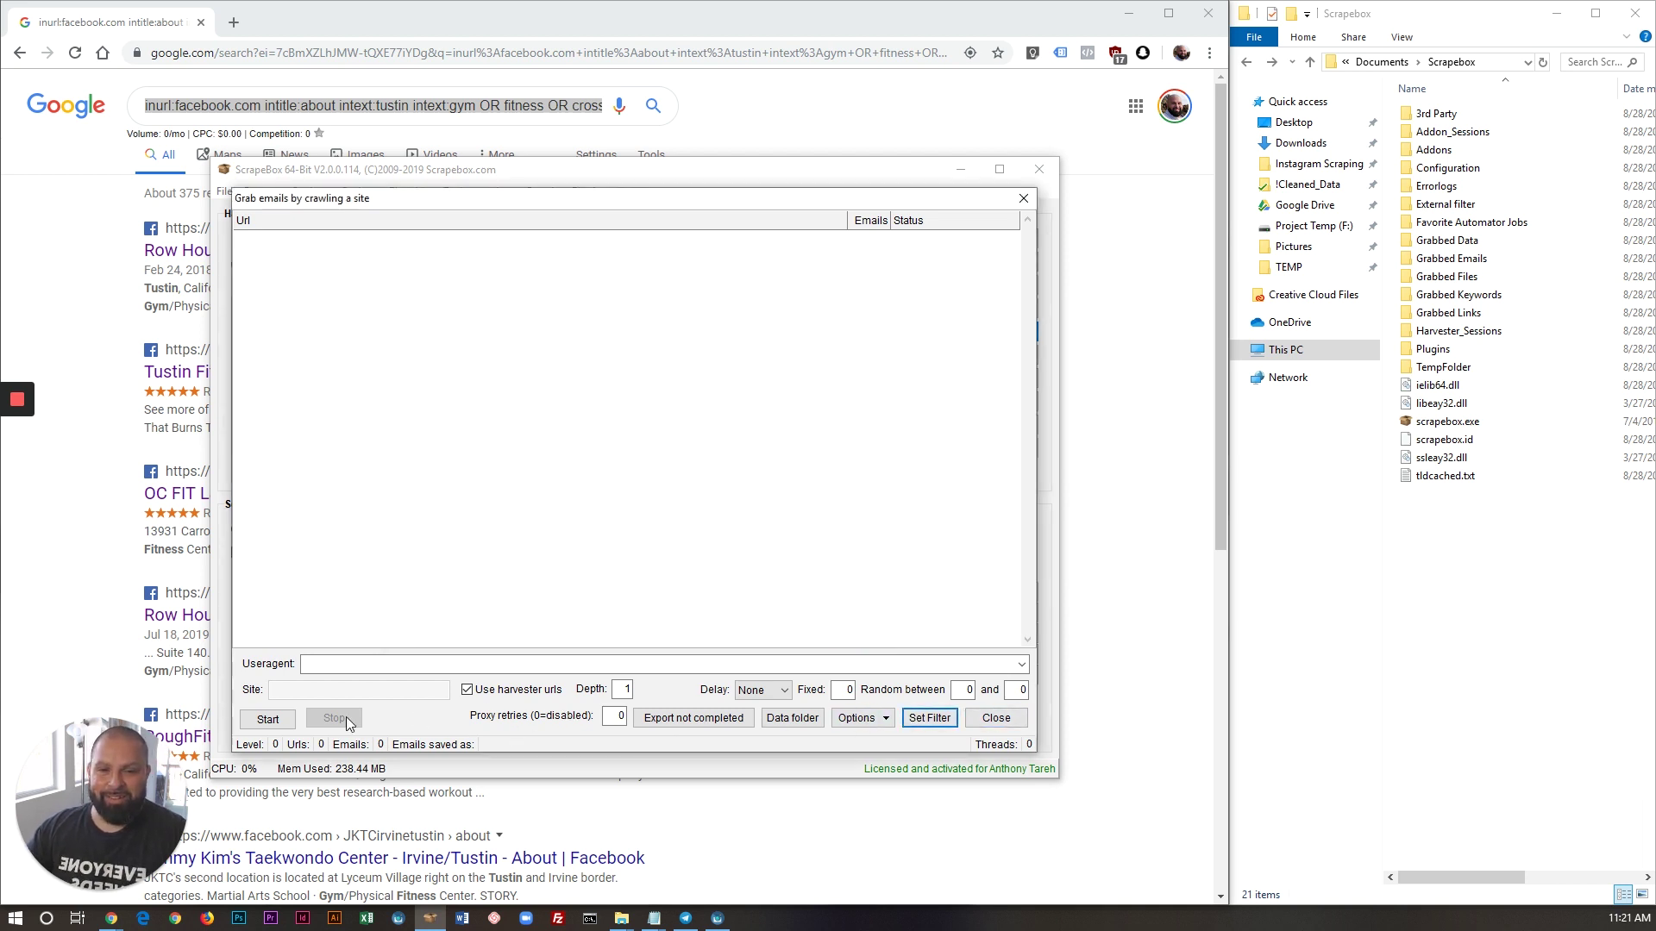
- Crawl all 268 URLs for emails, saving 73 addresses to 08-28-2019_11-22-49.txt
click(270, 721)
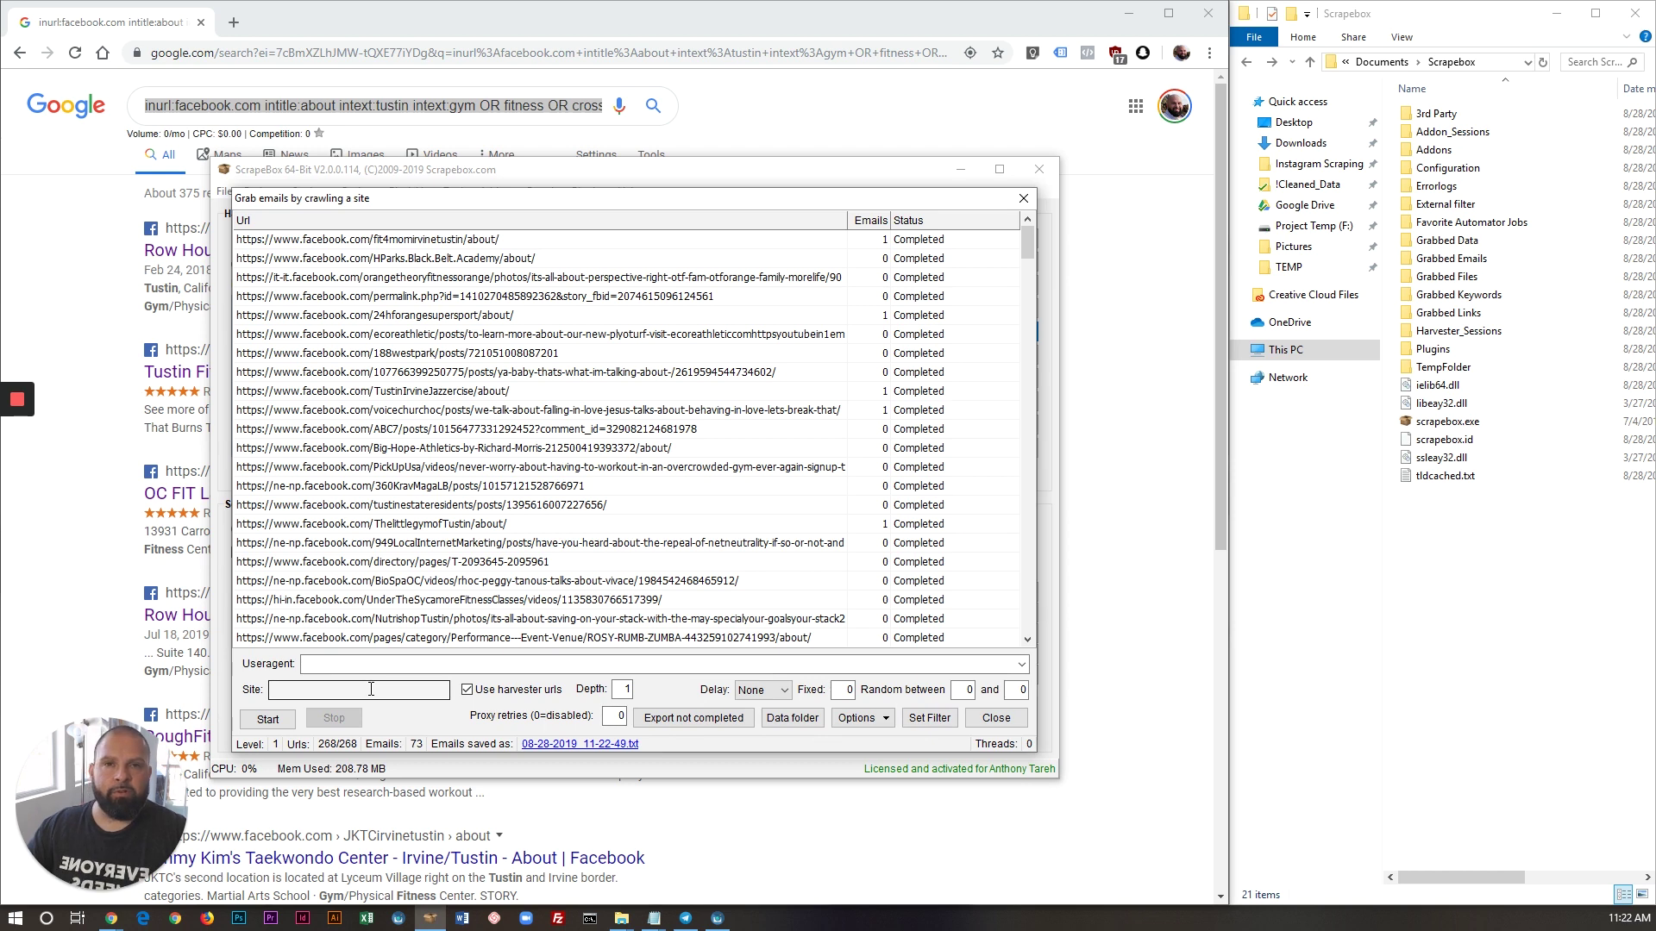
- Scroll through the saved email list in Notepad, then close Notepad and the crawl window
click(564, 743)
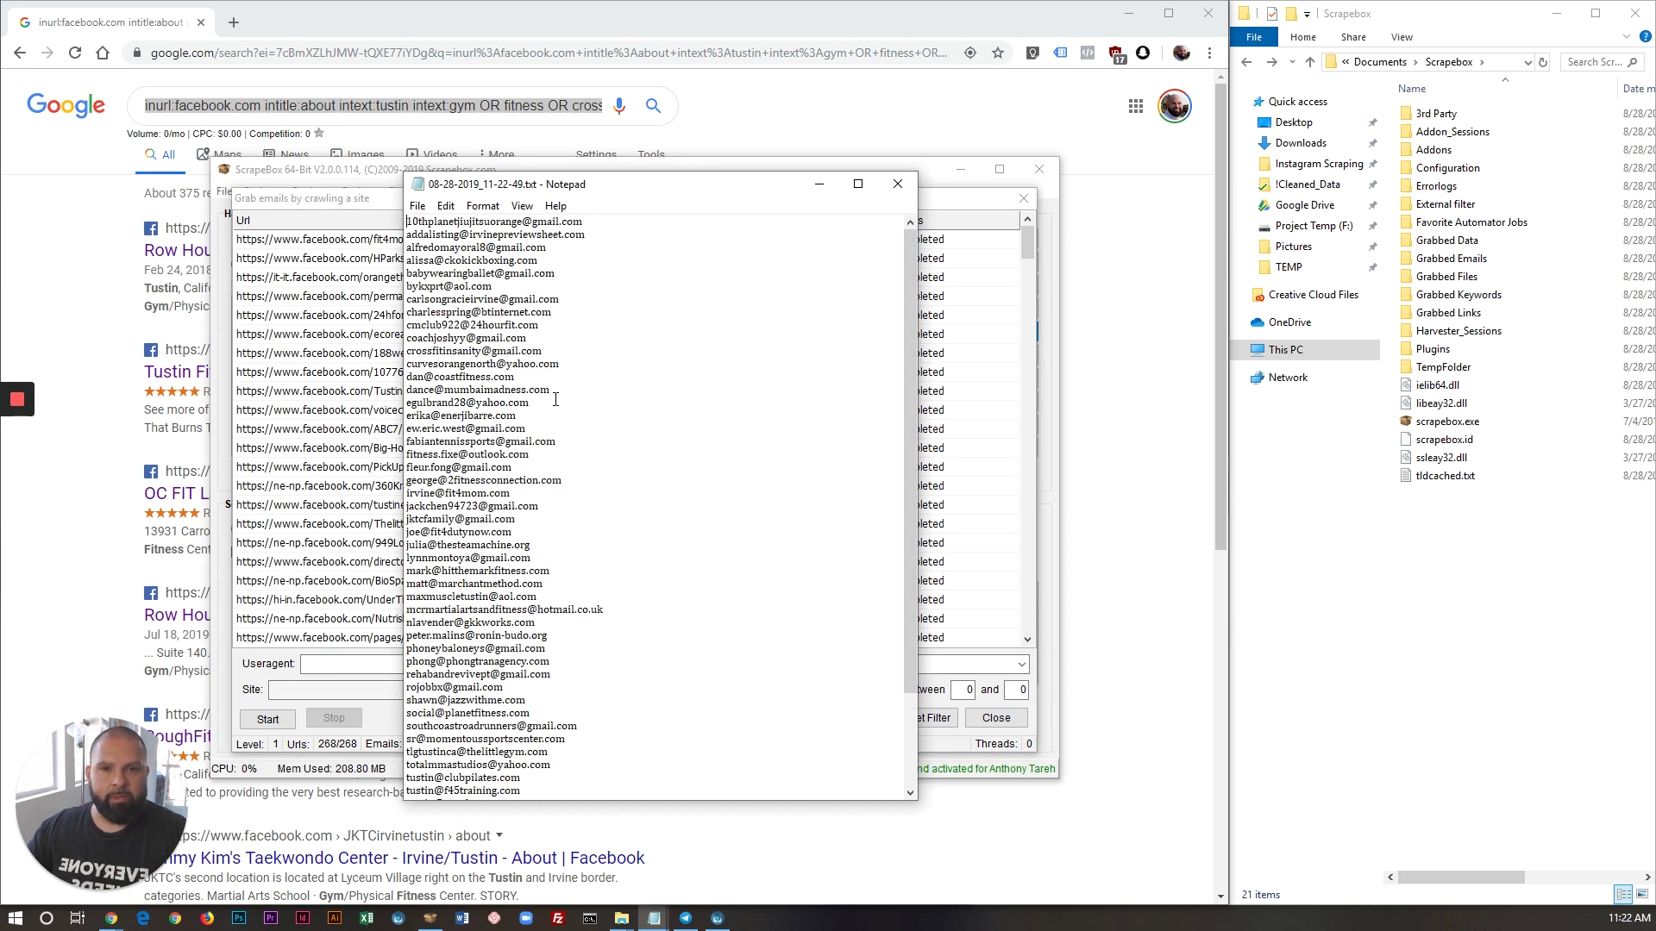
scroll(556, 399, down, 3)
scroll(572, 444, up, 3)
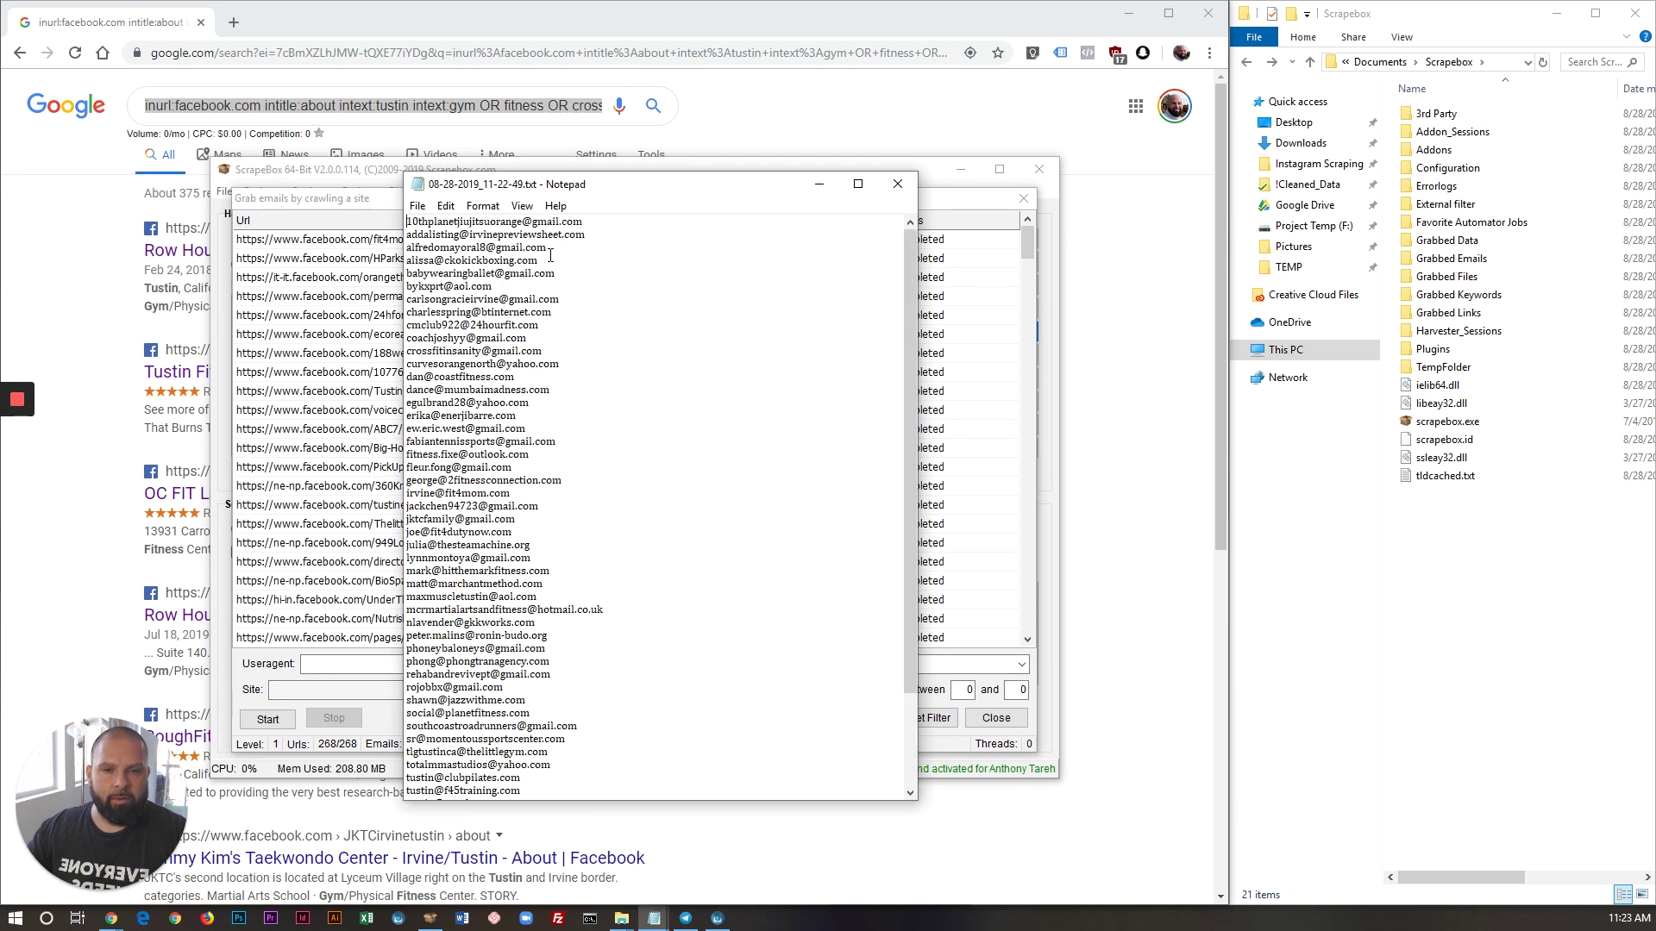
drag(626, 194, 671, 188)
scroll(622, 511, down, 3)
scroll(602, 533, up, 3)
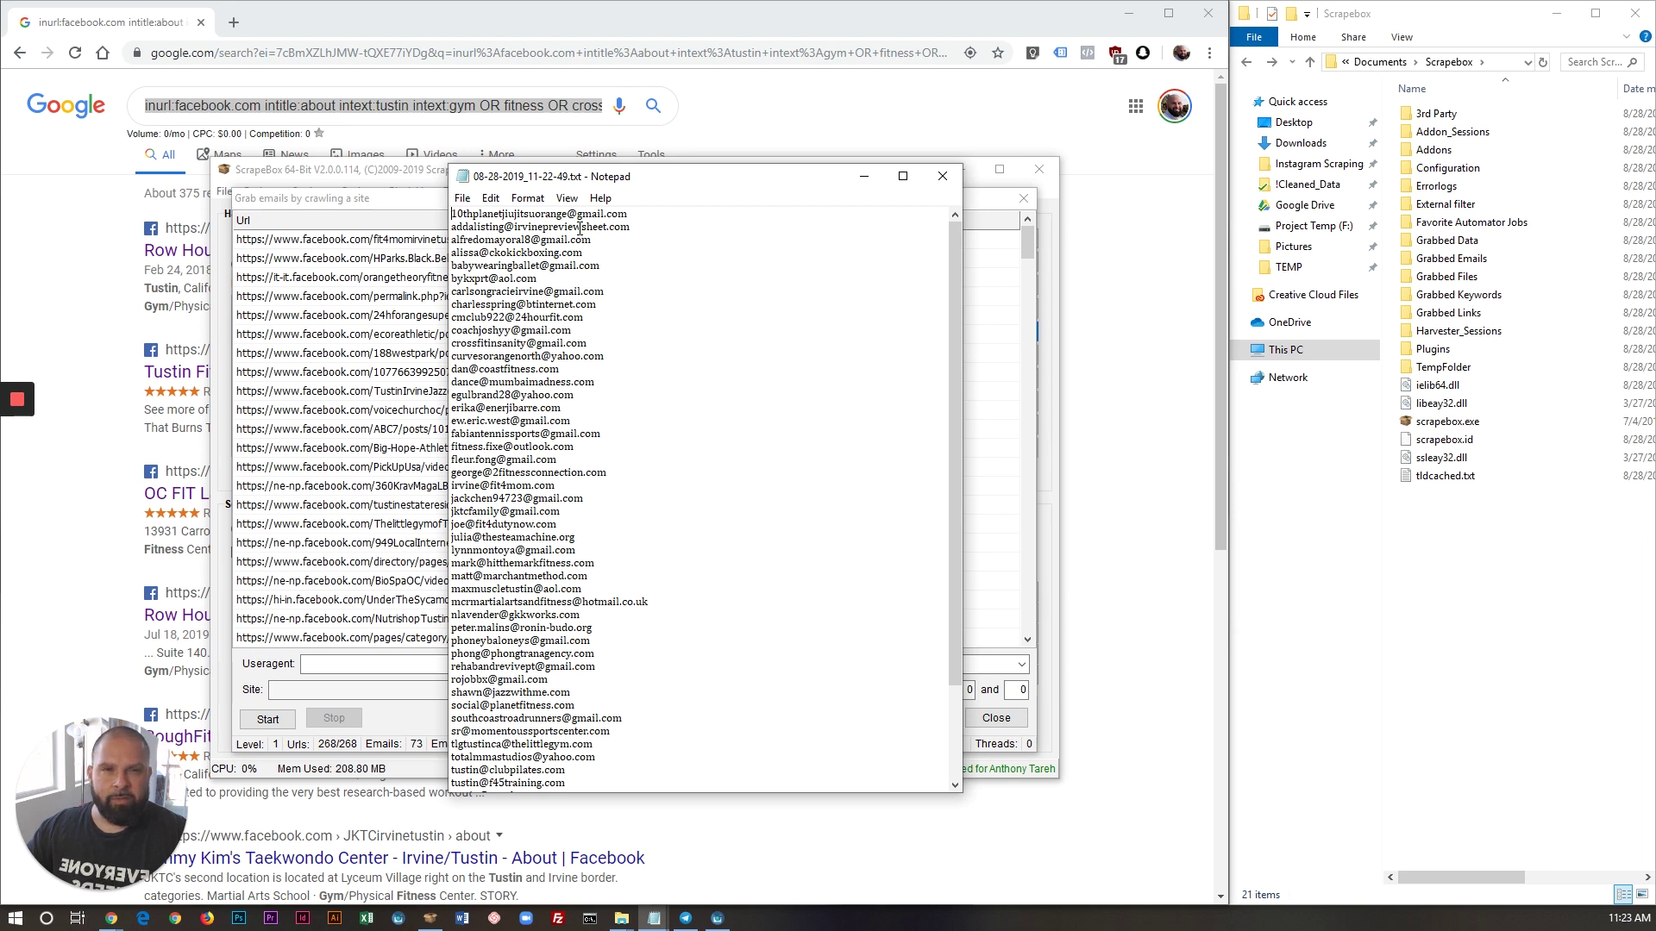
scroll(604, 509, down, 10)
scroll(600, 565, up, 10)
click(948, 181)
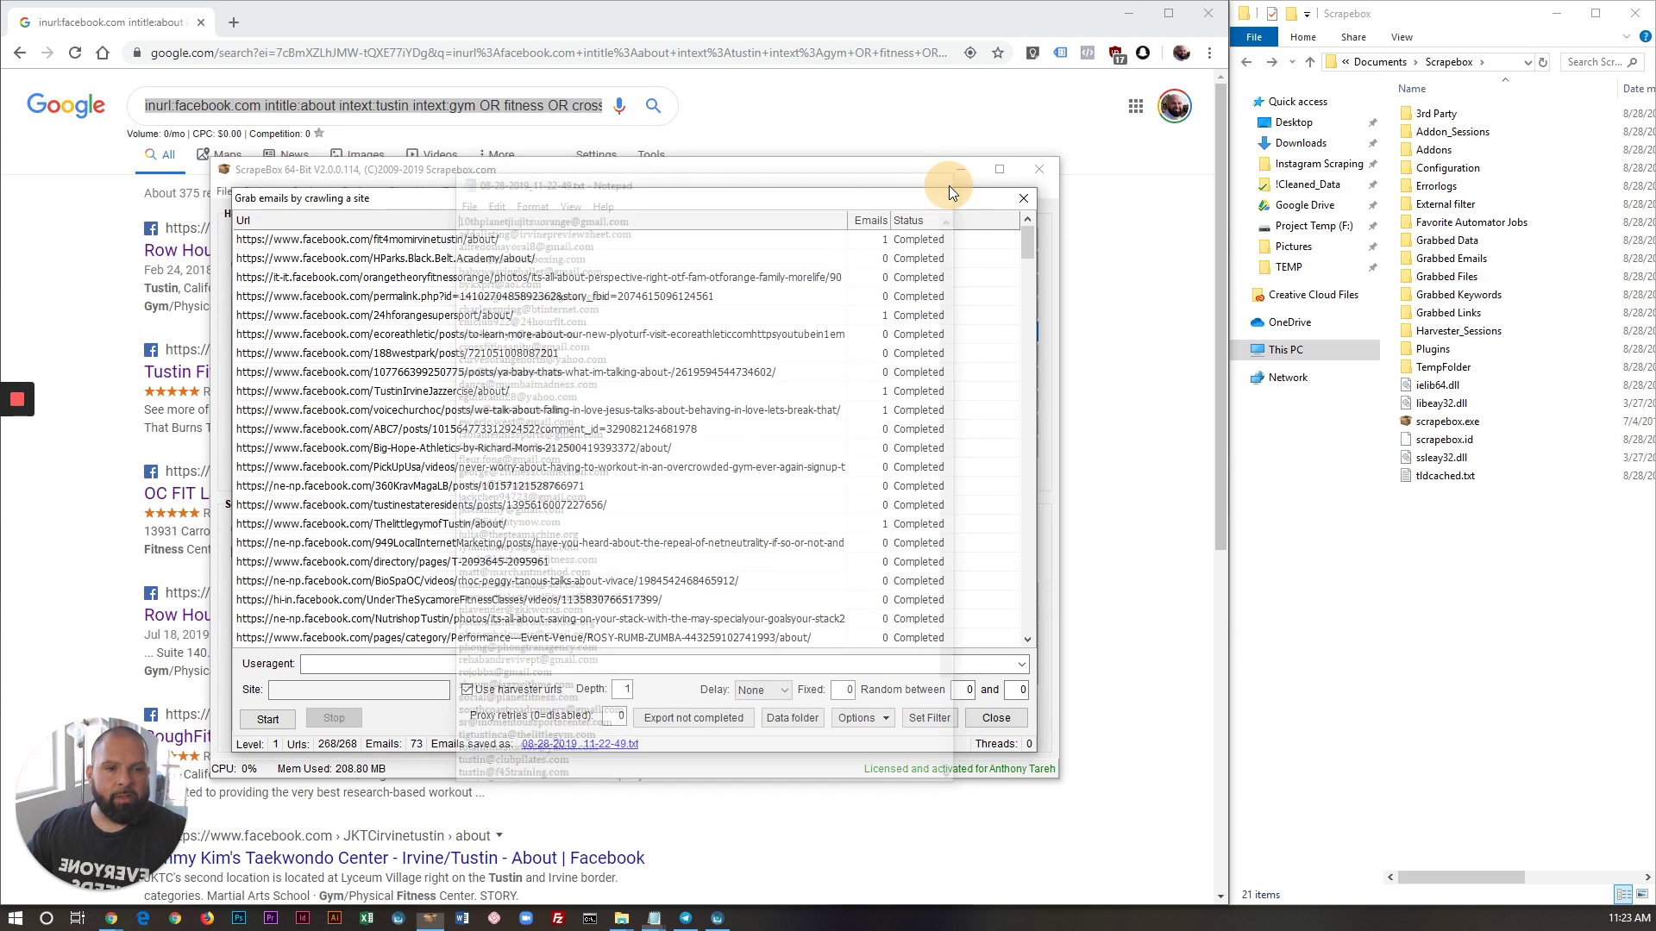
click(993, 719)
- Clear the harvested URL list and change intext:tustin to intext:santa-ana in the keyword
click(849, 480)
click(437, 298)
key(BackSpace)
key(BackSpace)
key(BackSpace)
key(BackSpace)
key(BackSpace)
key(BackSpace)
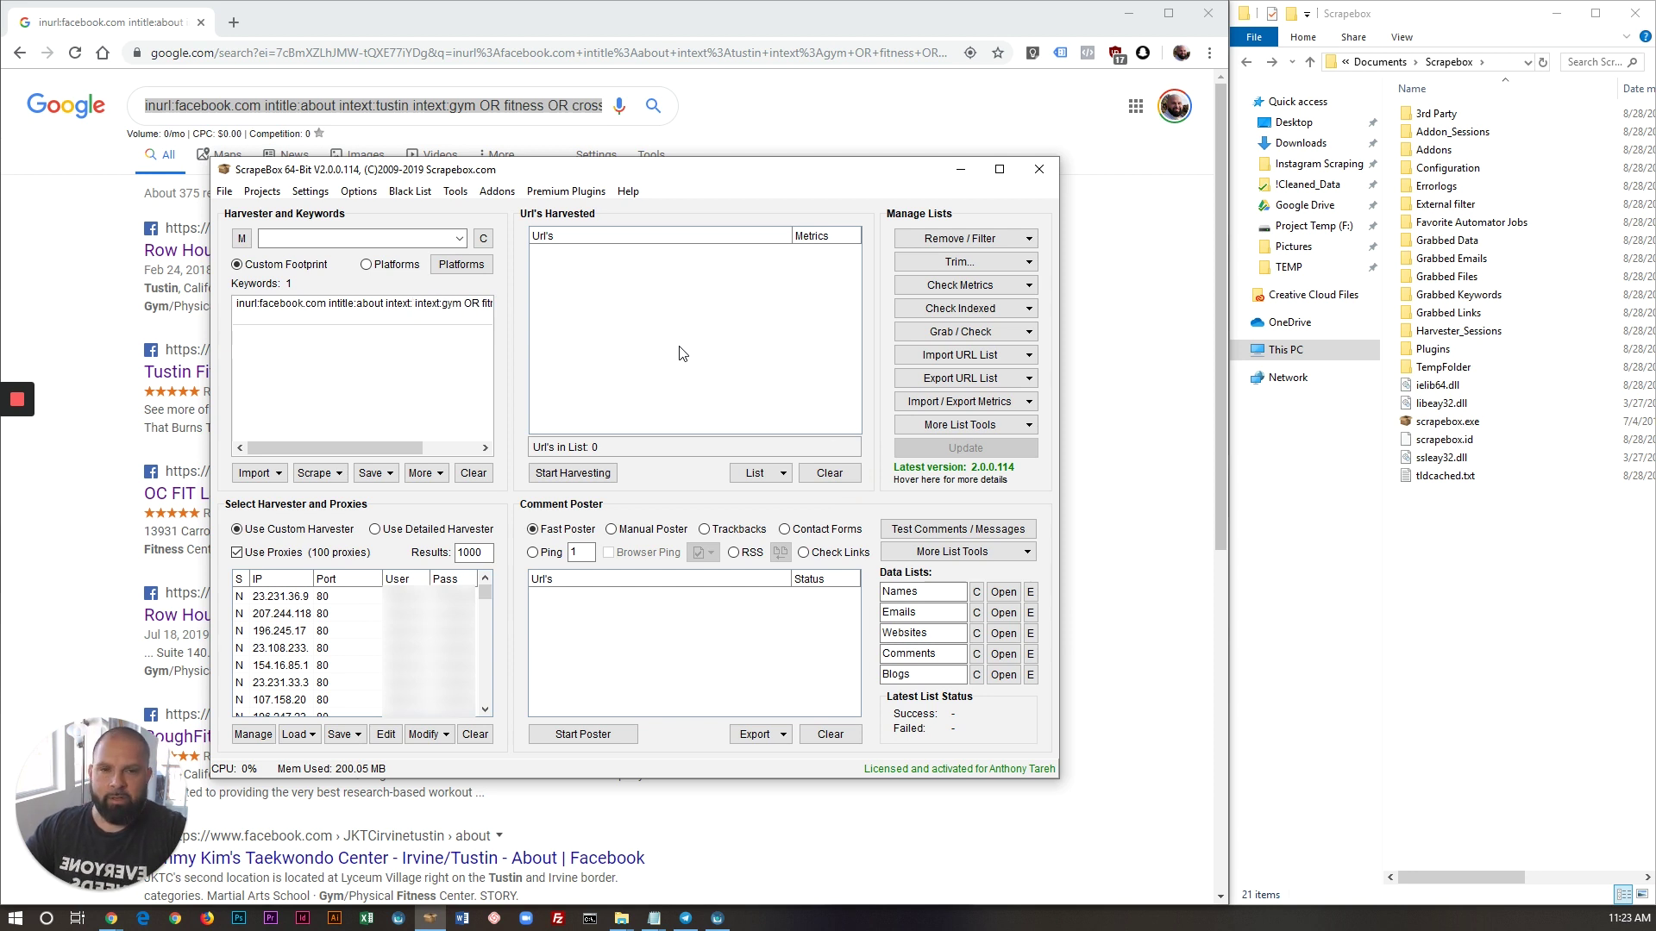
text(sa)
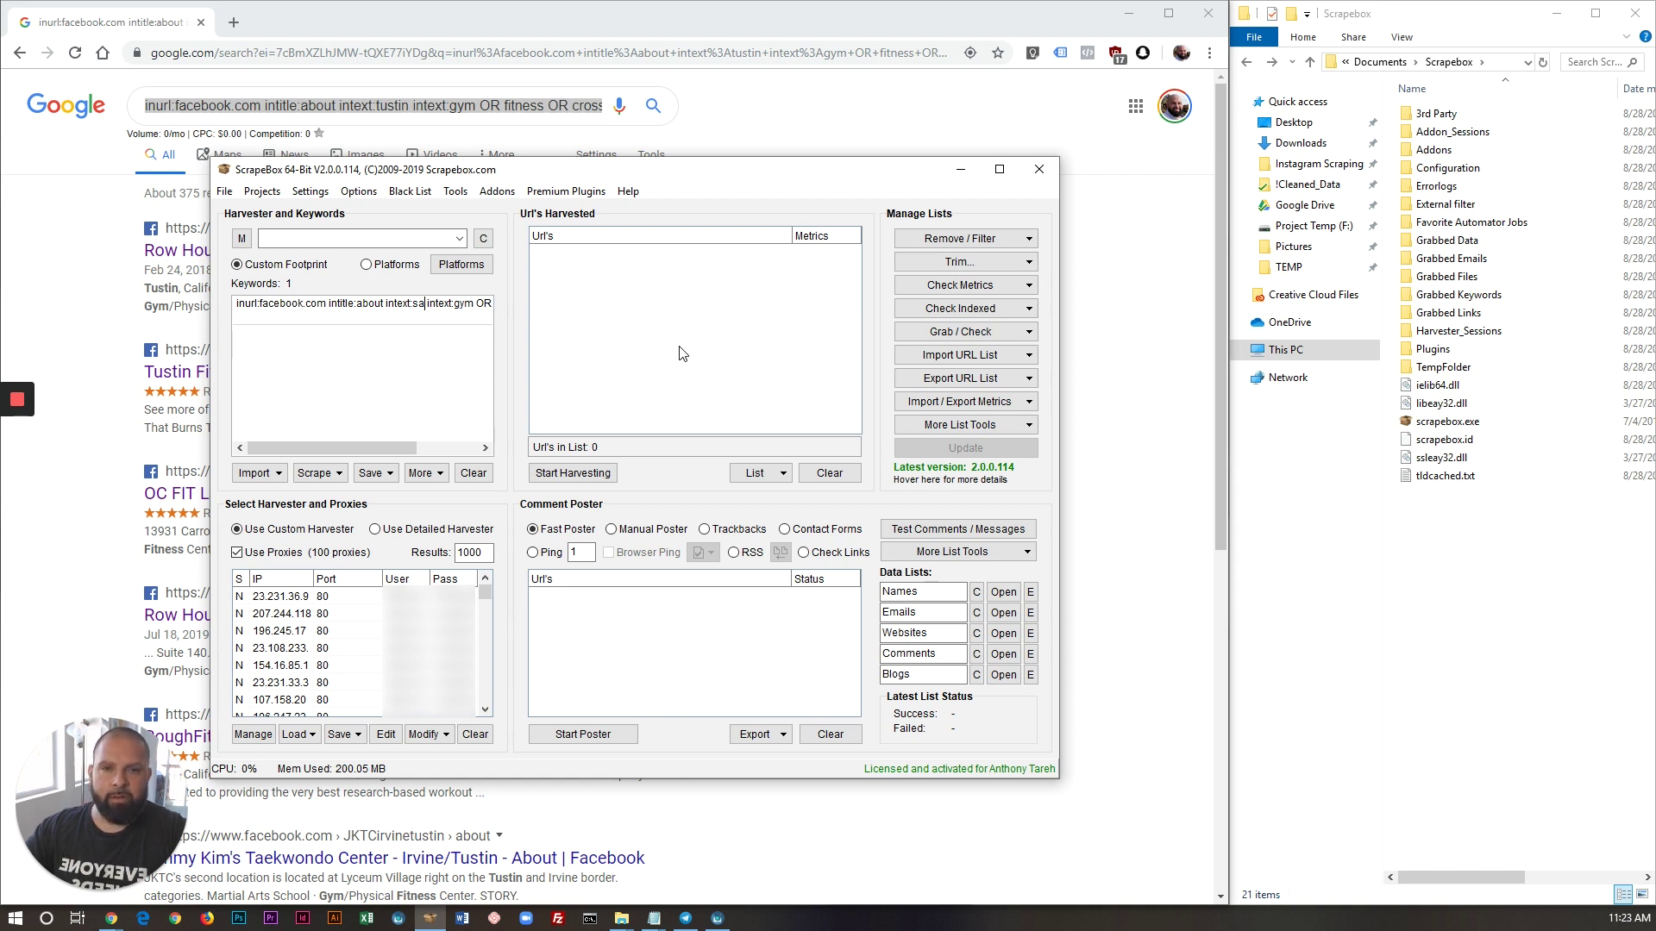
text(nta)
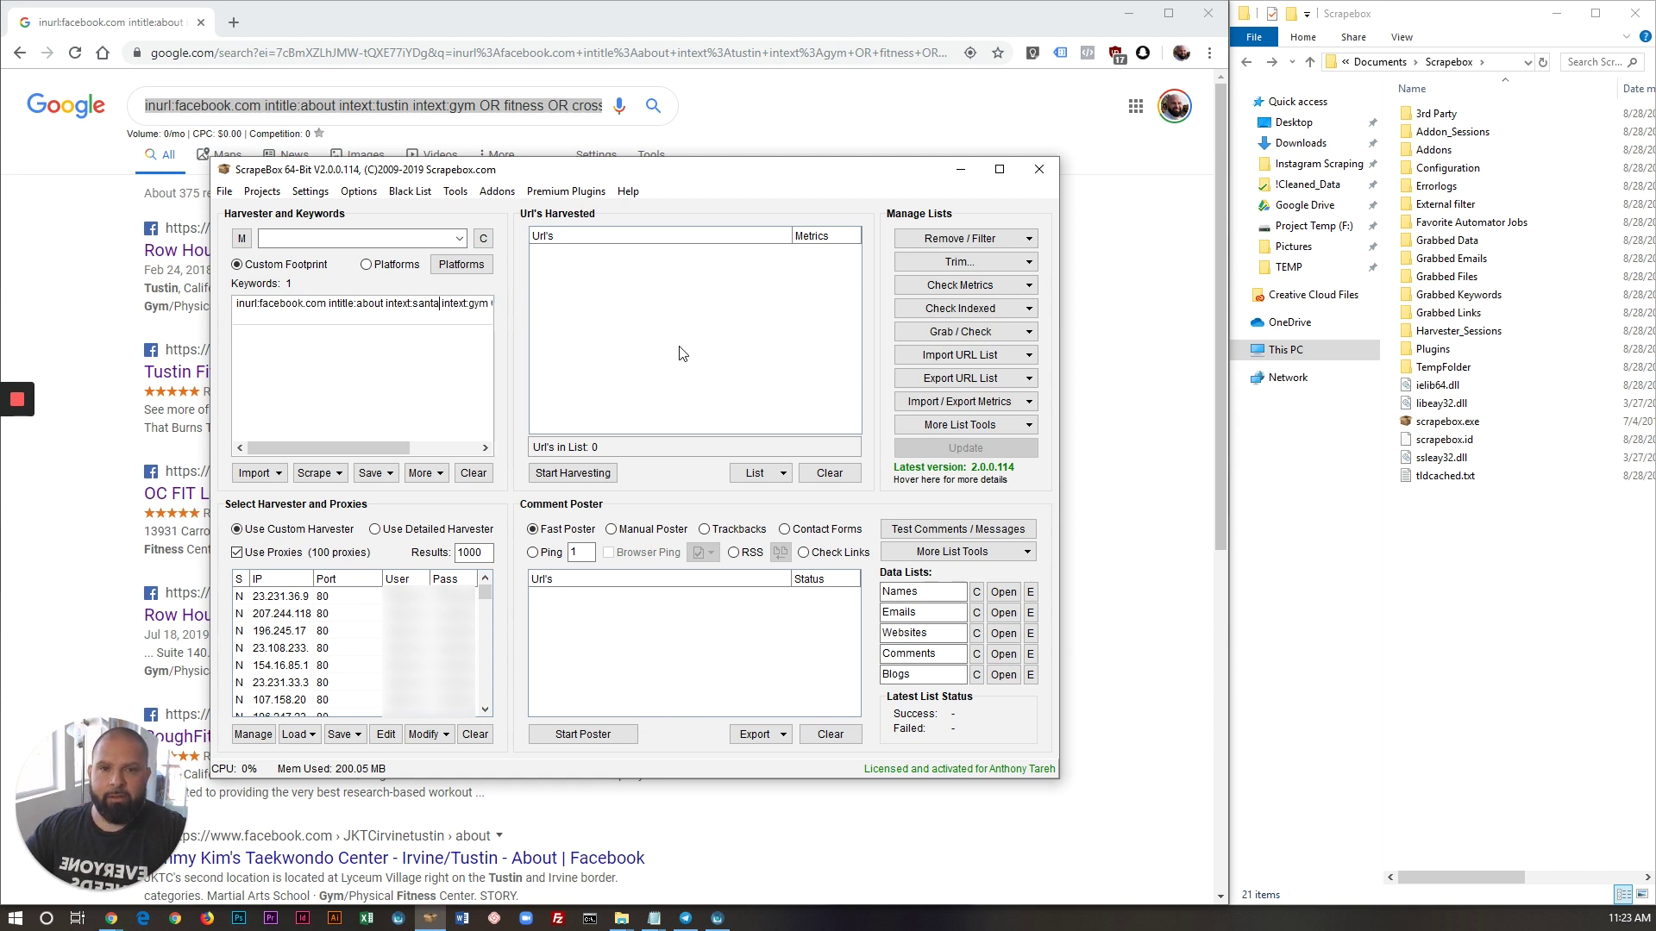
text(-ana)
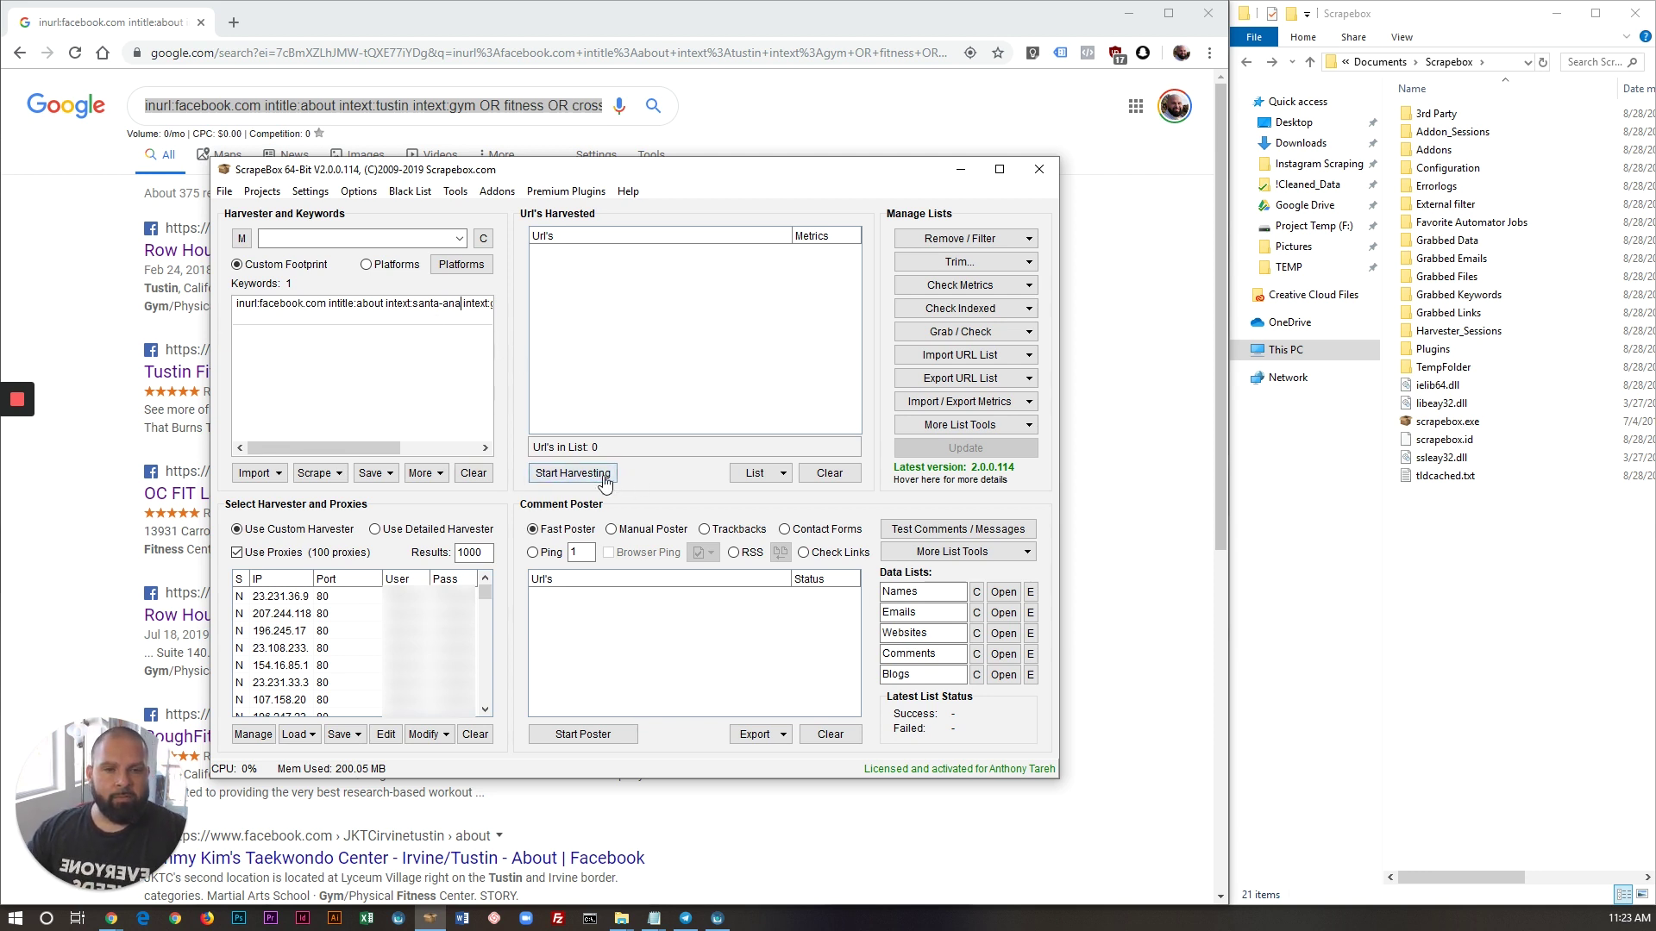
- Run the Custom Harvester on the santa-ana query and return to the main window with 295 URLs
click(572, 475)
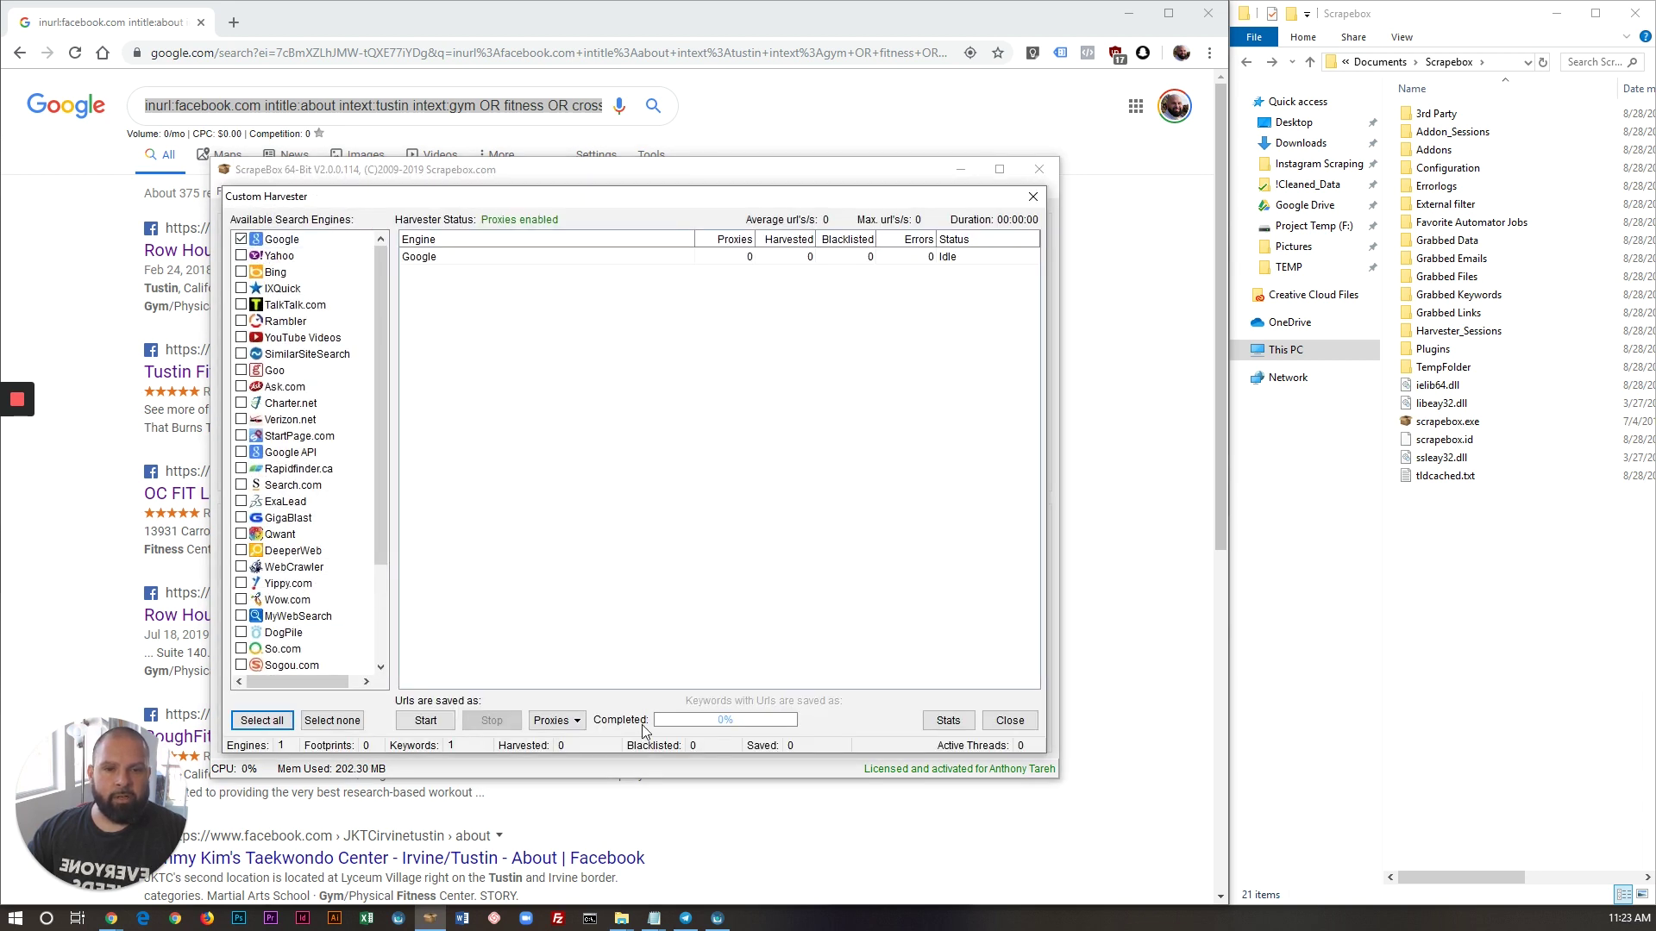
click(571, 721)
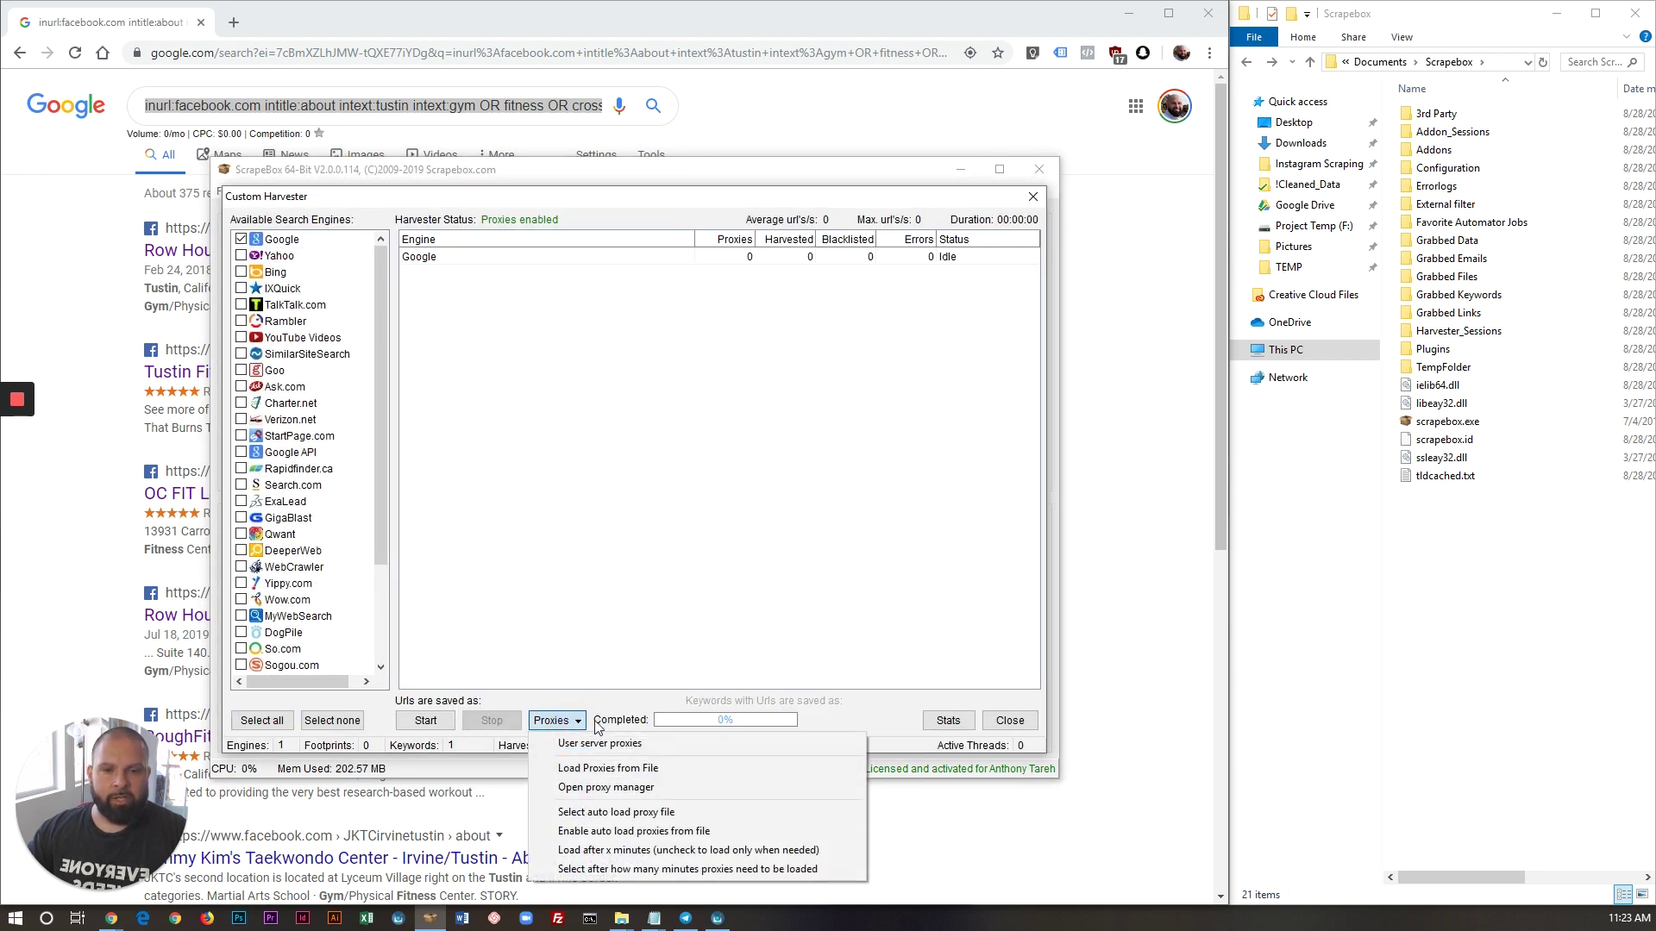
click(606, 699)
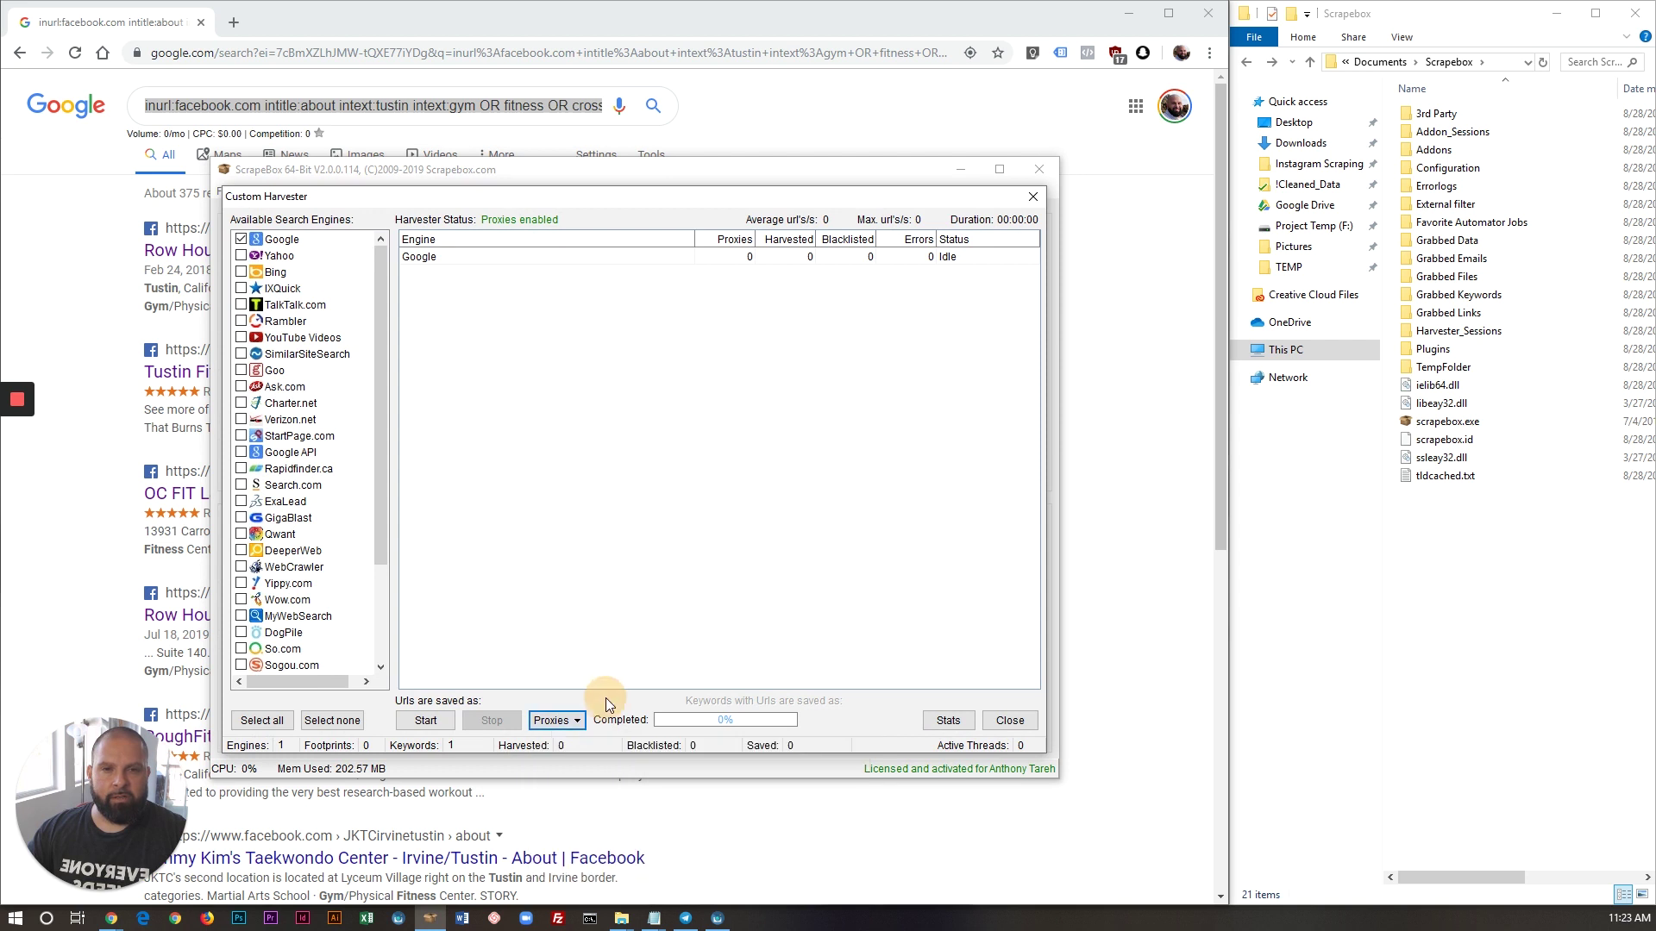
click(412, 729)
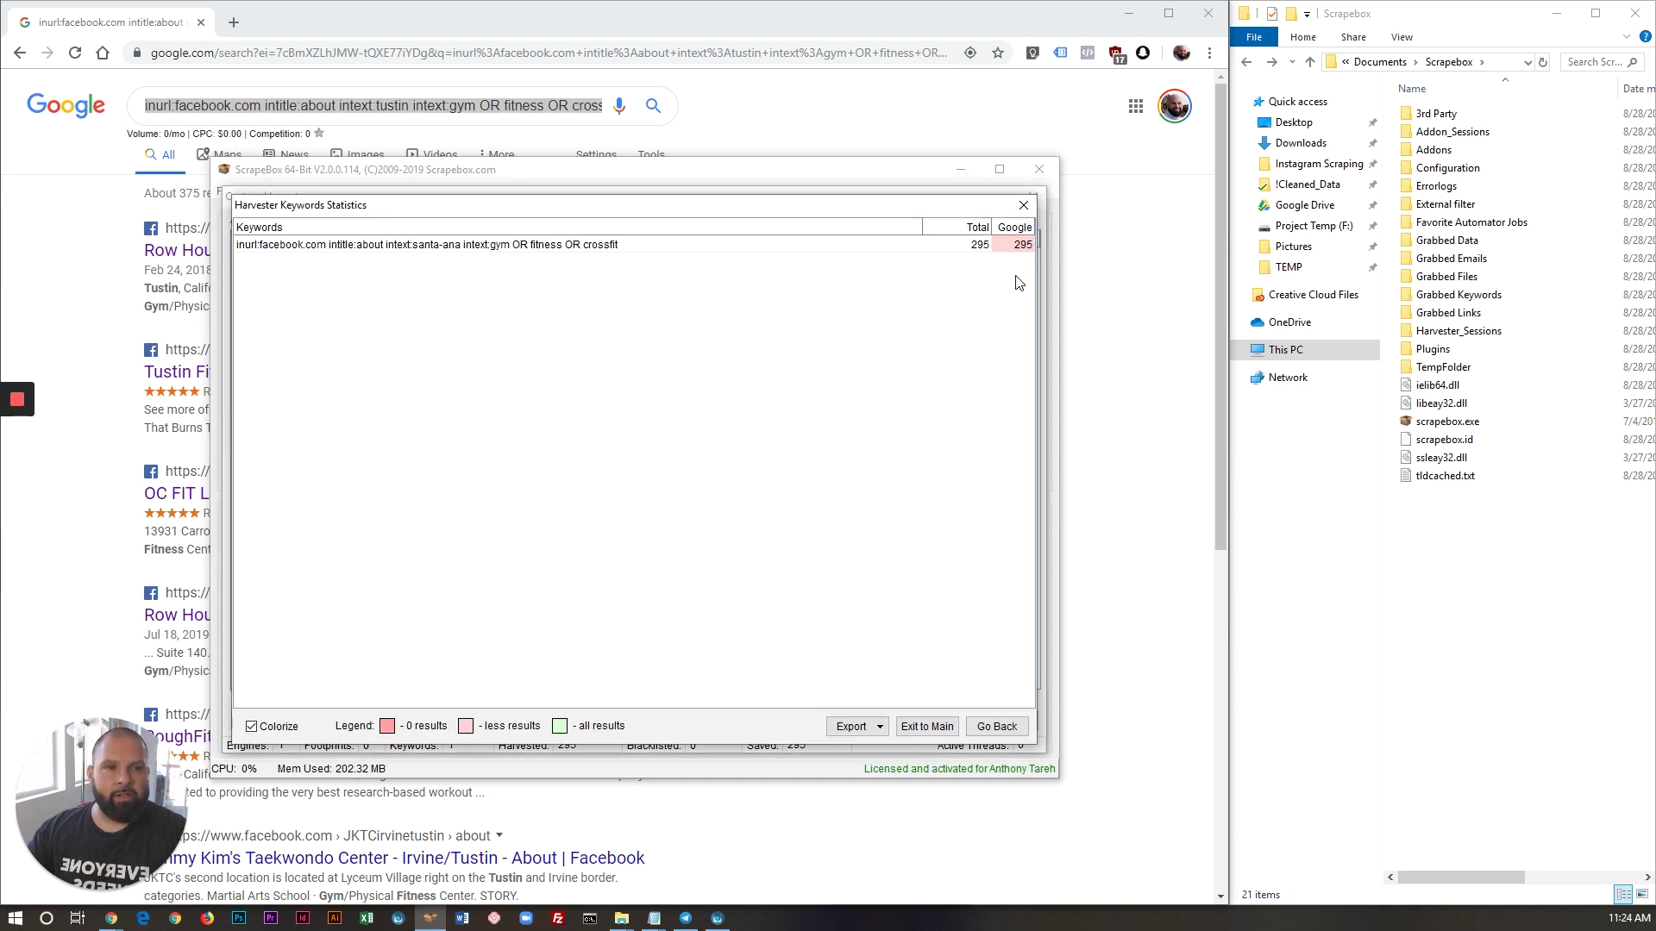
click(997, 730)
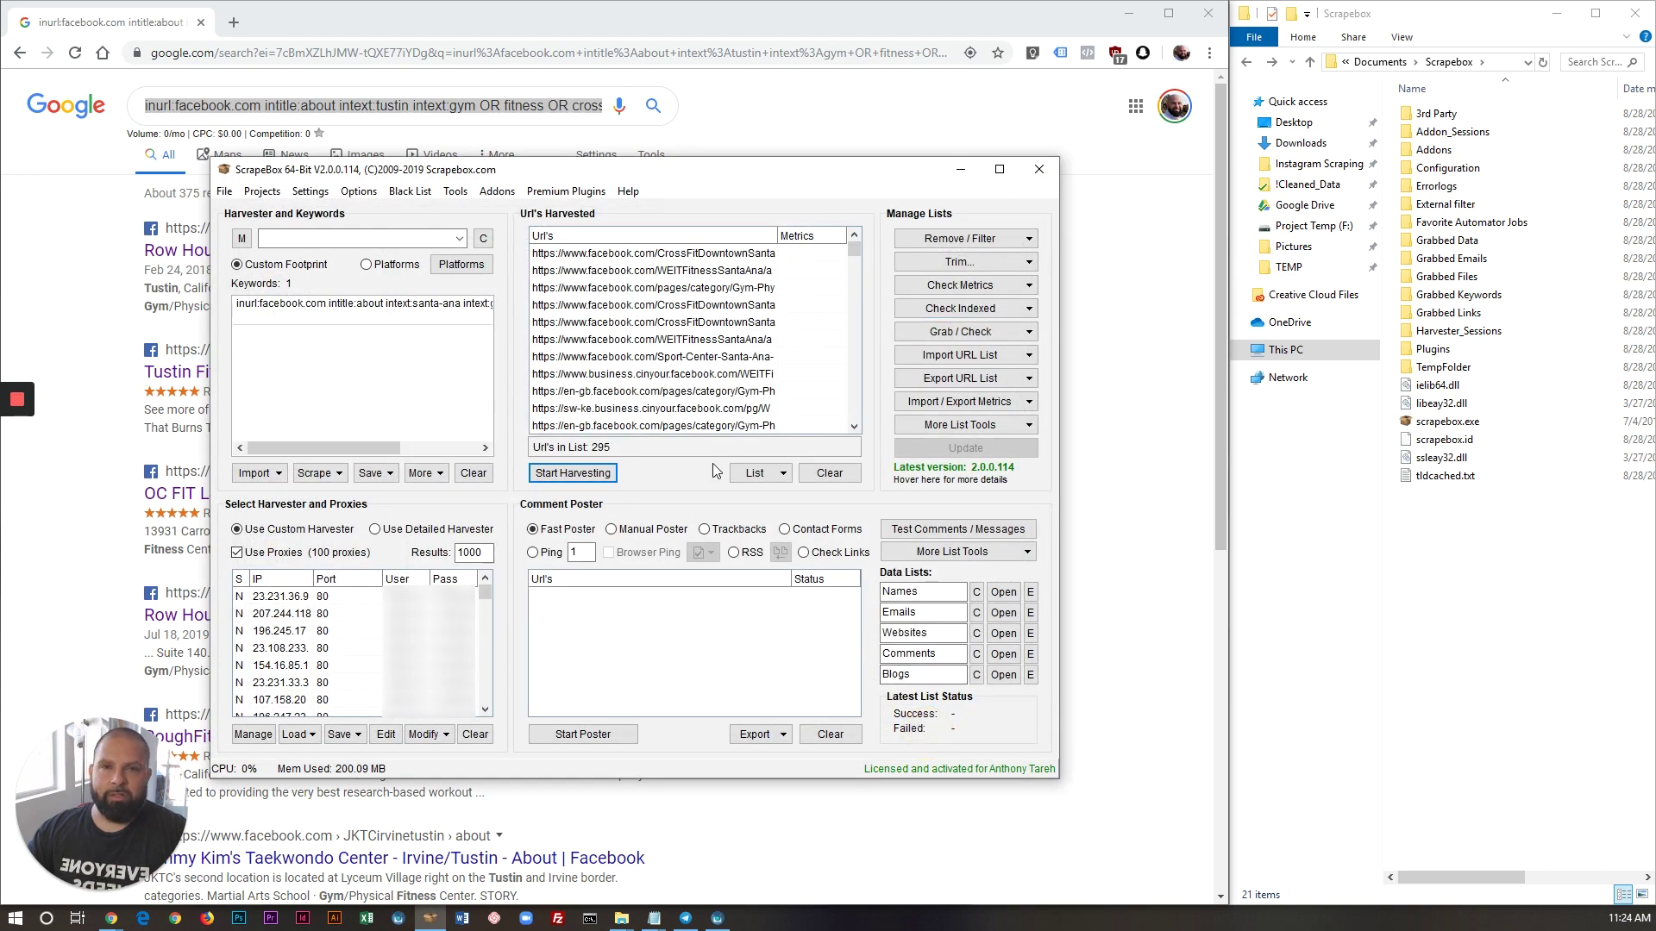